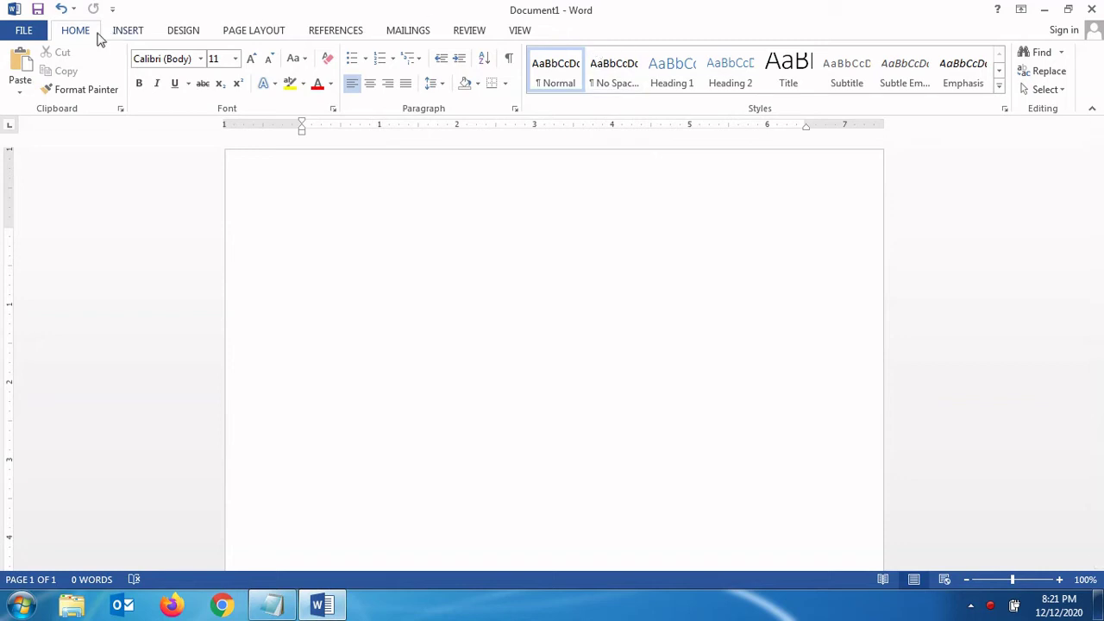
Insert a simple text box reading 'TEXT DIRECTION' at the top and set its text to 22 point.
{"action": "left_click", "coordinate": [126, 33]}
{"action": "left_click", "coordinate": [755, 69]}
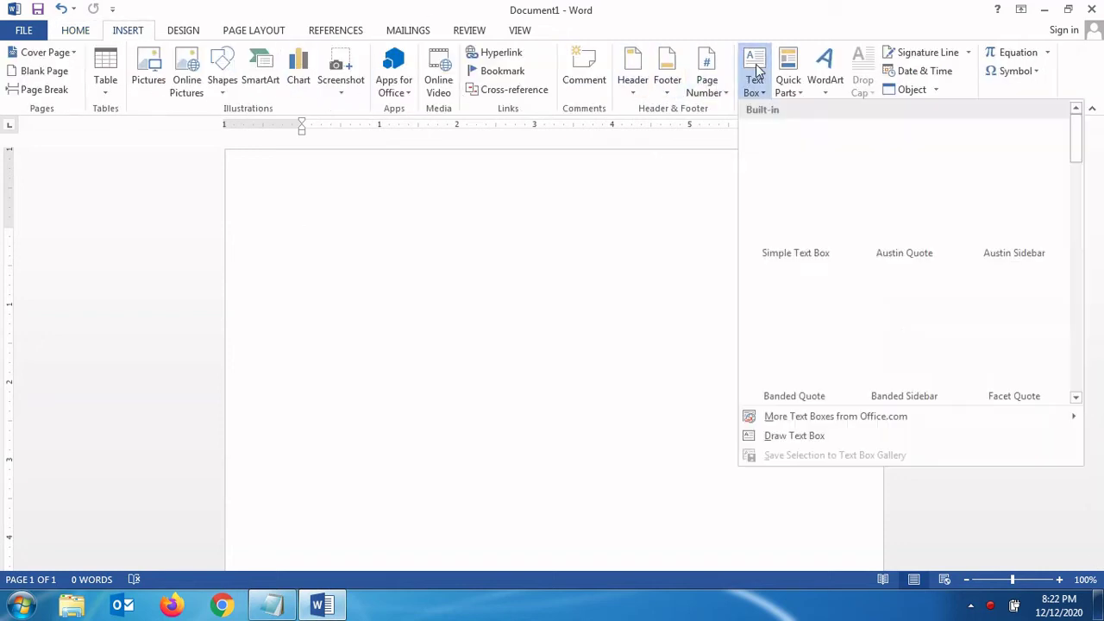
{"action": "left_click", "coordinate": [809, 183]}
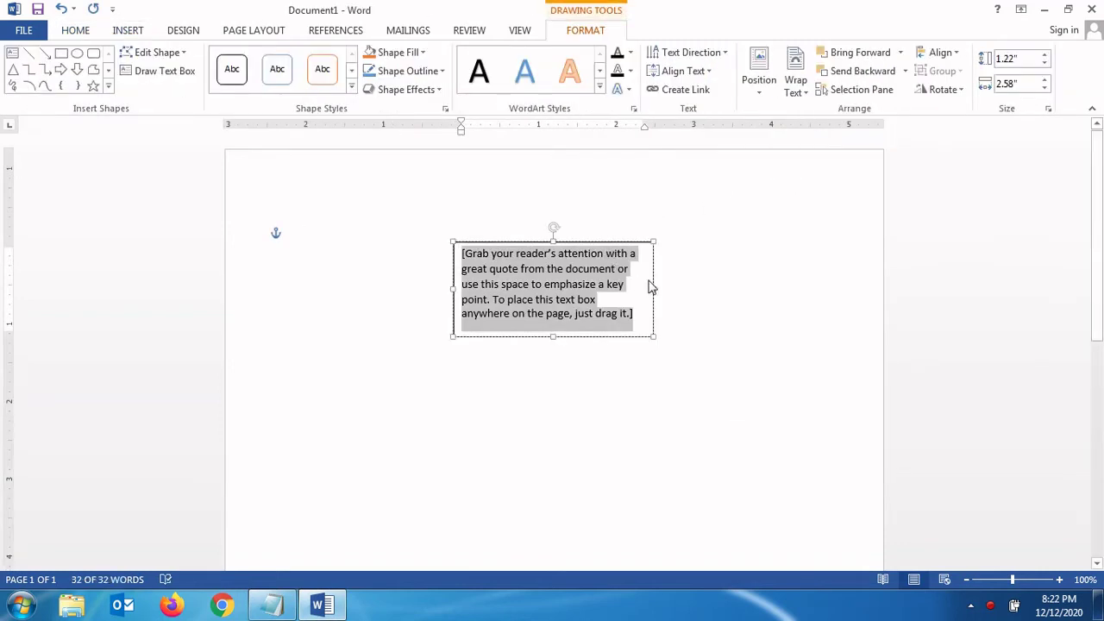
{"action": "type", "text": "TEXT DIRECTION"}
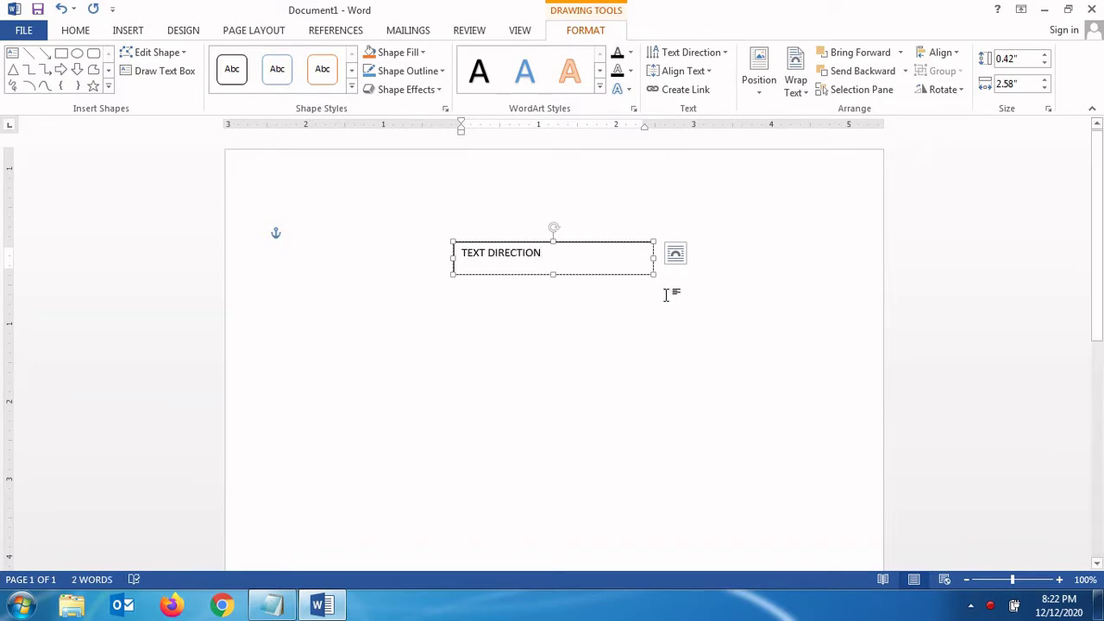
{"action": "left_click_drag", "start_coordinate": [586, 256], "coordinate": [354, 255]}
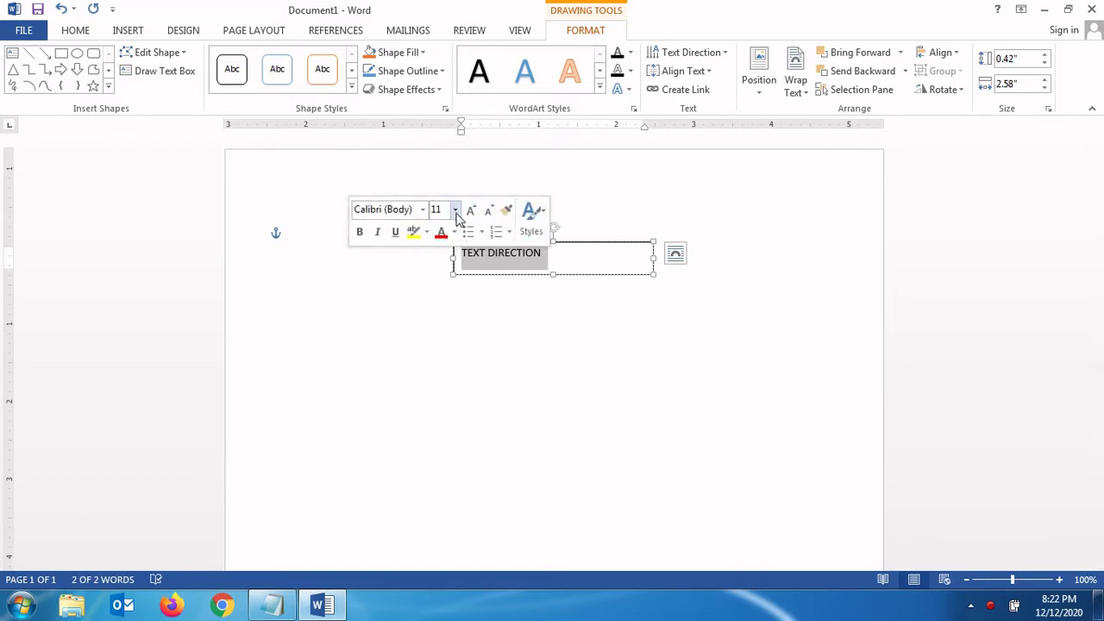
{"action": "left_click", "coordinate": [456, 210]}
{"action": "left_click", "coordinate": [446, 372]}
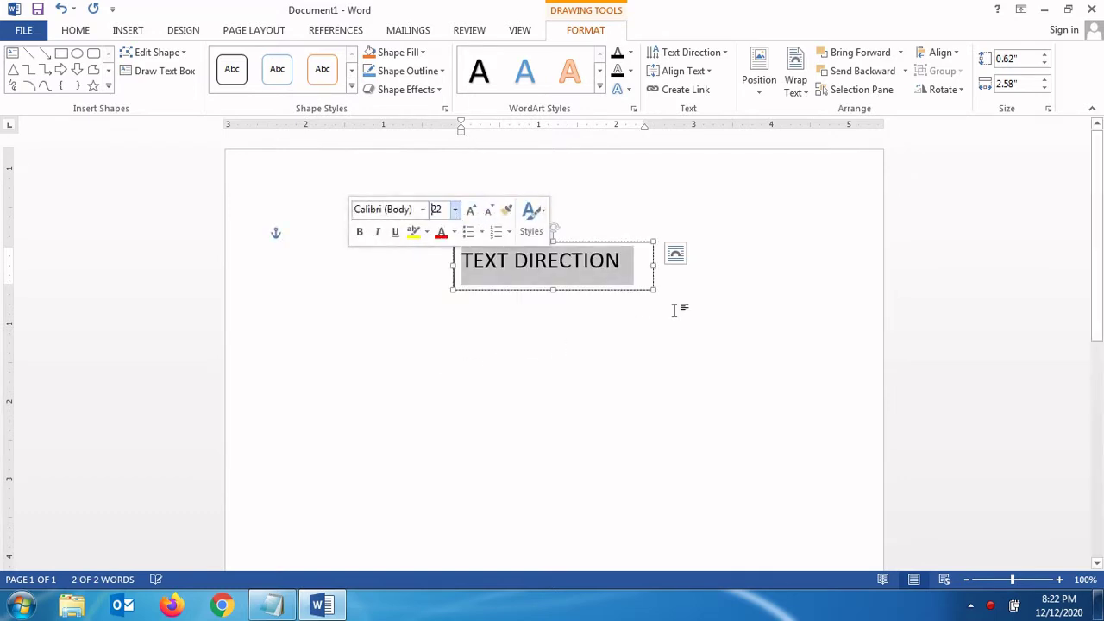
{"action": "left_click", "coordinate": [591, 354]}
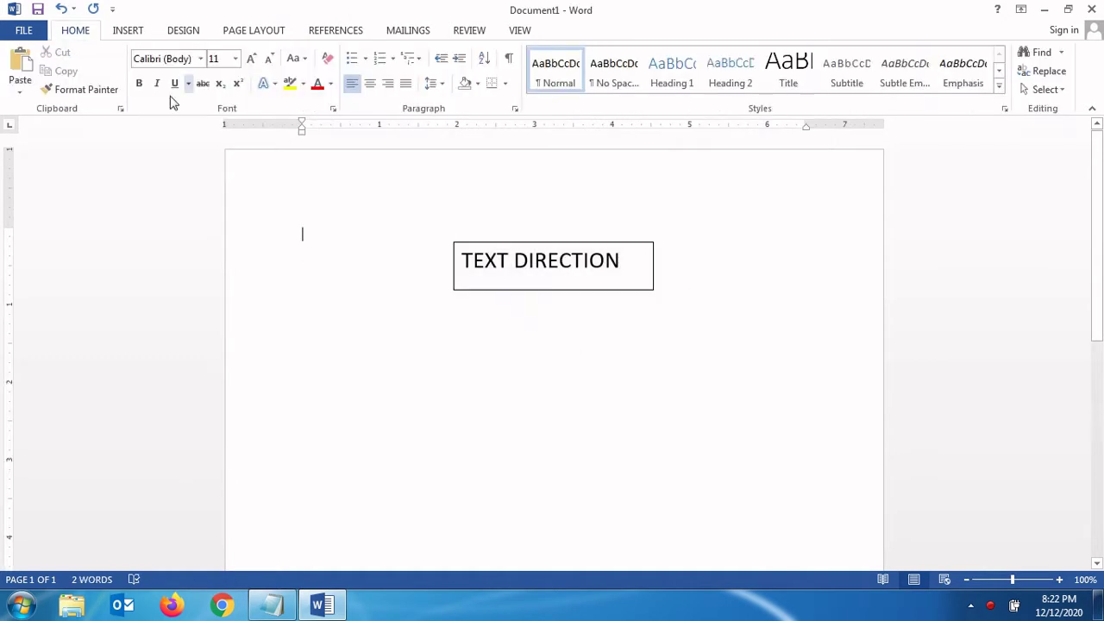
Insert a second simple text box reading 'TEXT DIRECTION'.
{"action": "left_click", "coordinate": [121, 32]}
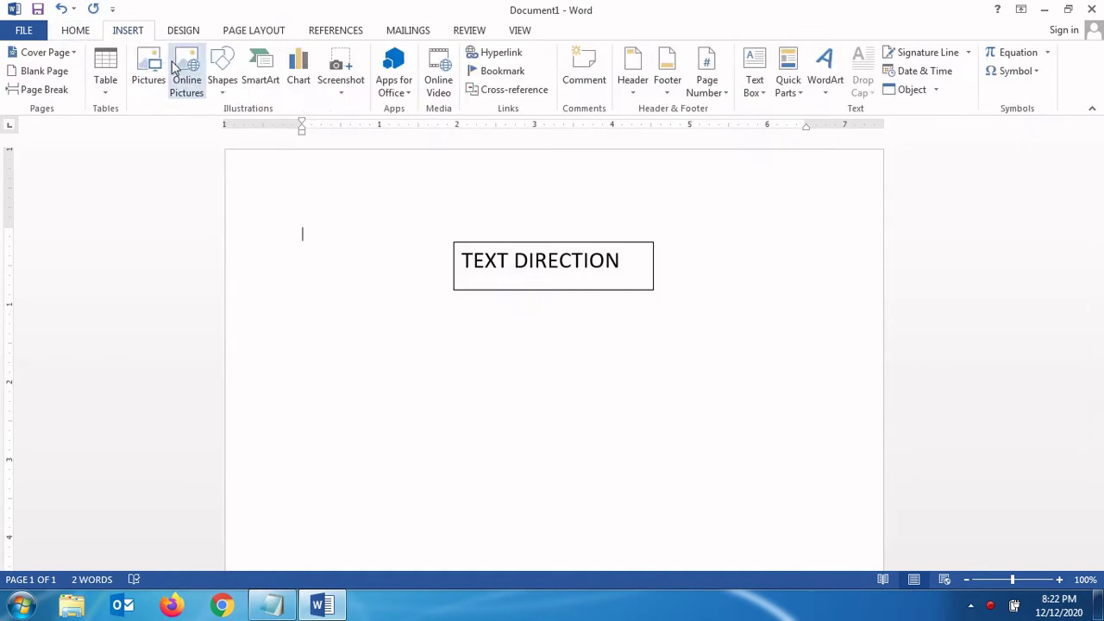
{"action": "left_click", "coordinate": [755, 73]}
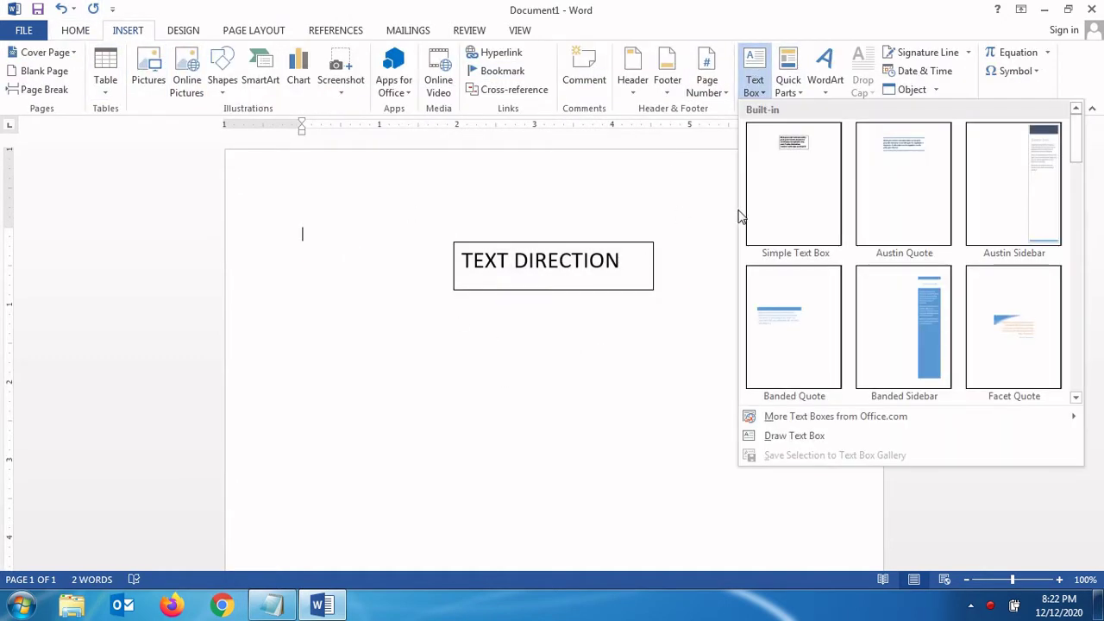
{"action": "left_click", "coordinate": [788, 148]}
{"action": "type", "text": "TEXT DIRECTIO"}
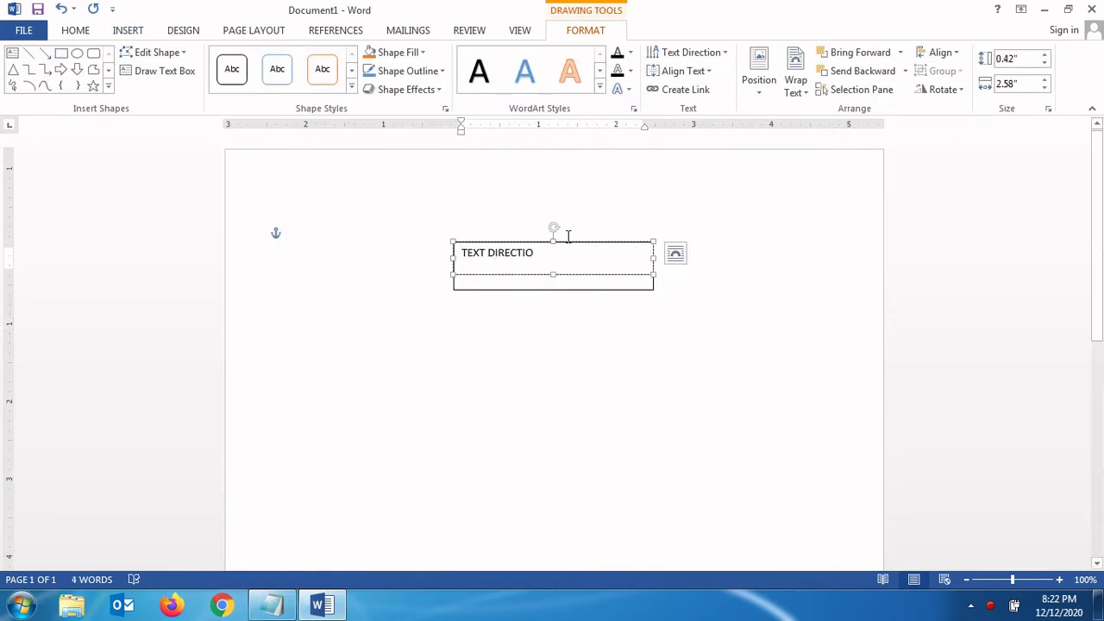
{"action": "type", "text": "N"}
Set the new box's text to 22 point and move the box lower-left.
{"action": "left_click_drag", "start_coordinate": [561, 253], "coordinate": [419, 254]}
{"action": "left_click", "coordinate": [494, 207]}
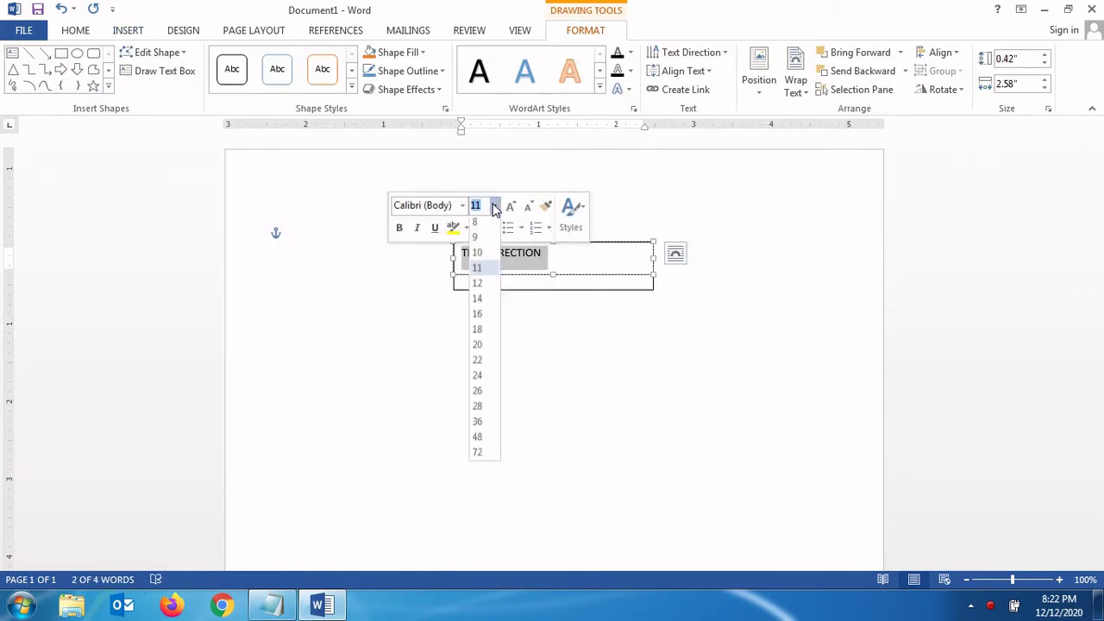
{"action": "left_click", "coordinate": [478, 364]}
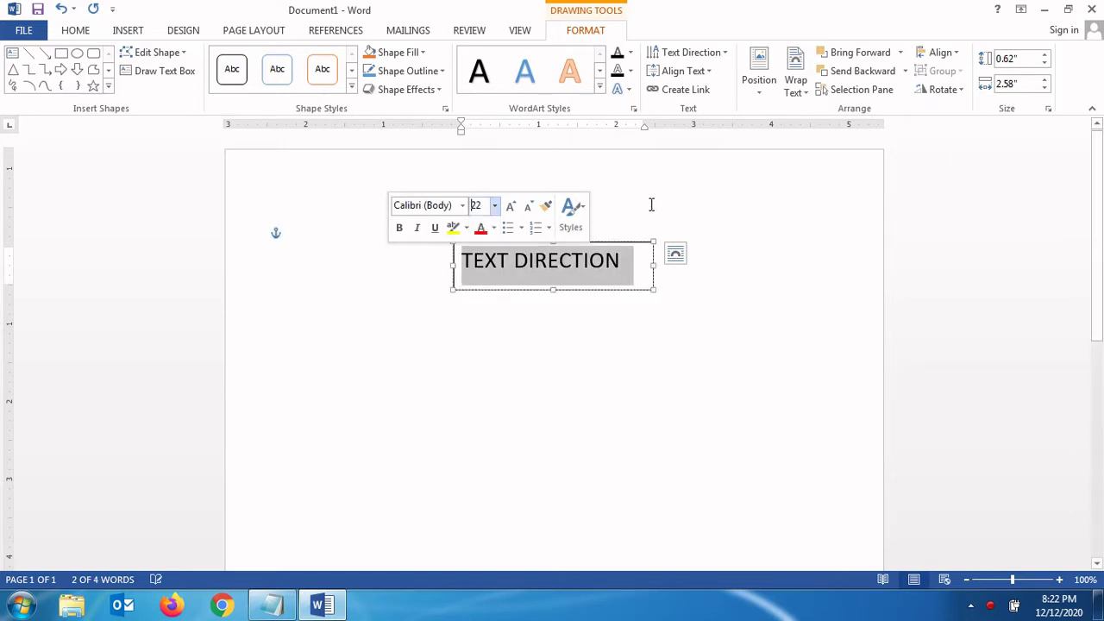
{"action": "mouse_move", "coordinate": [620, 244]}
{"action": "left_mouse_down", "text": "ctrl"}
{"action": "mouse_move", "coordinate": [485, 355]}
{"action": "mouse_move", "coordinate": [326, 376]}
{"action": "left_mouse_up", "text": "ctrl"}
{"action": "left_click", "coordinate": [491, 376]}
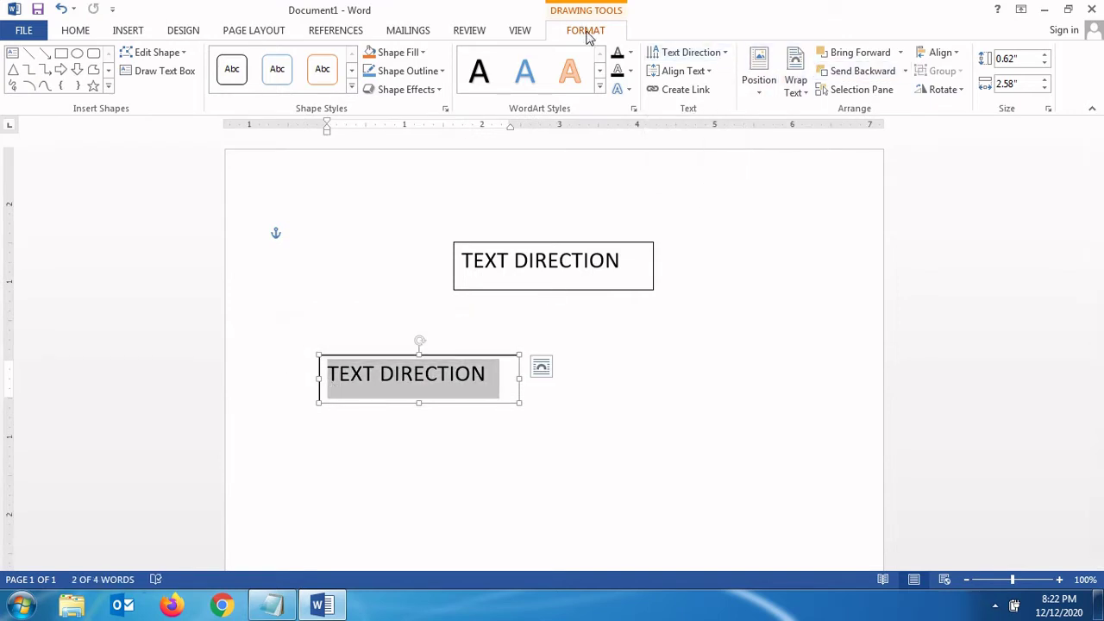
Rotate the second box's text 270°, make the box tall and narrow, and place it beside the top box.
{"action": "left_click", "coordinate": [720, 56]}
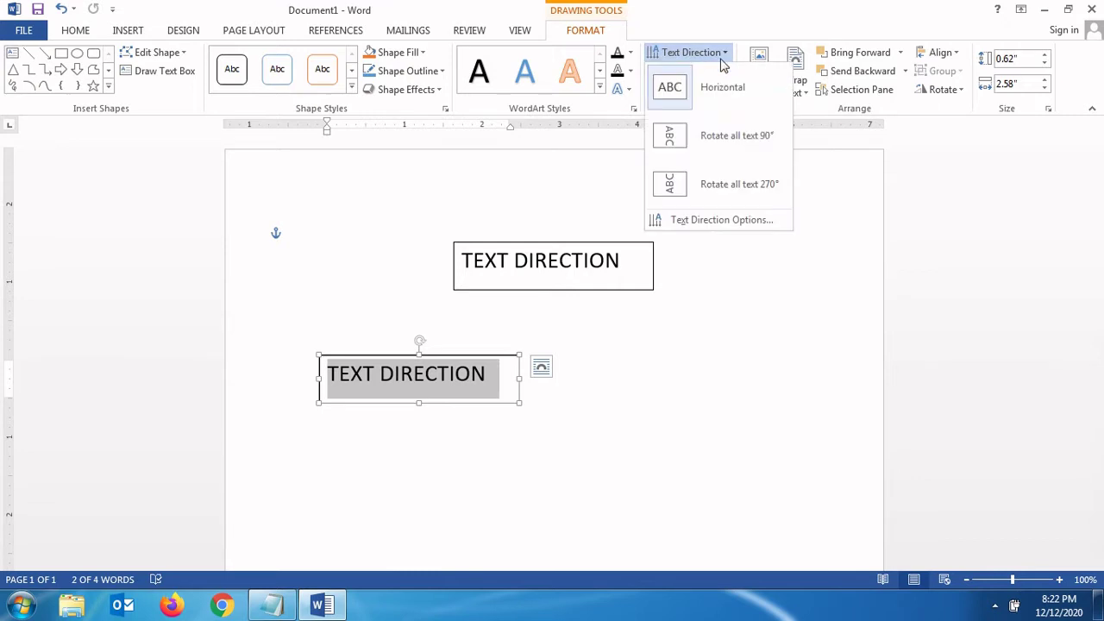
{"action": "left_click", "coordinate": [689, 188]}
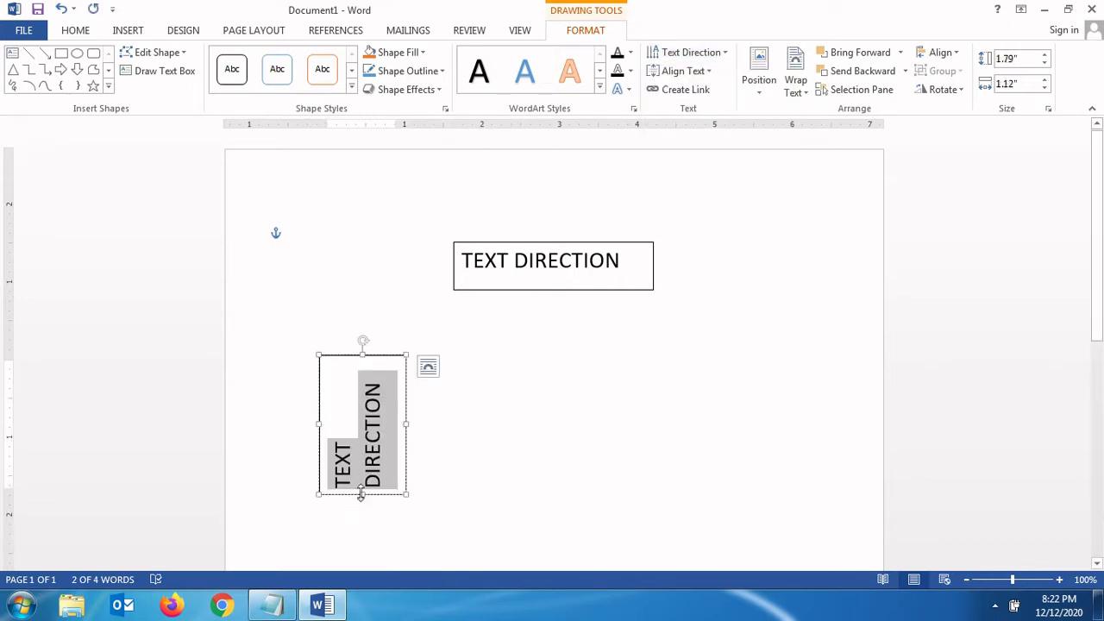
{"action": "left_click_drag", "start_coordinate": [362, 496], "coordinate": [363, 528]}
{"action": "left_click_drag", "start_coordinate": [407, 441], "coordinate": [361, 441]}
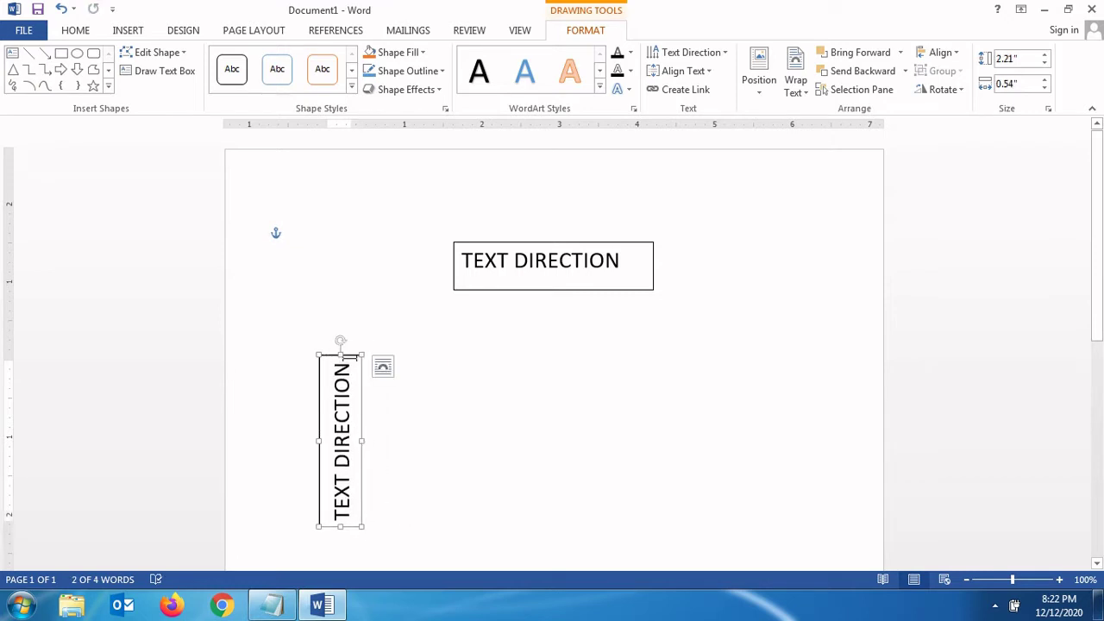
{"action": "left_click_drag", "start_coordinate": [349, 358], "coordinate": [361, 250]}
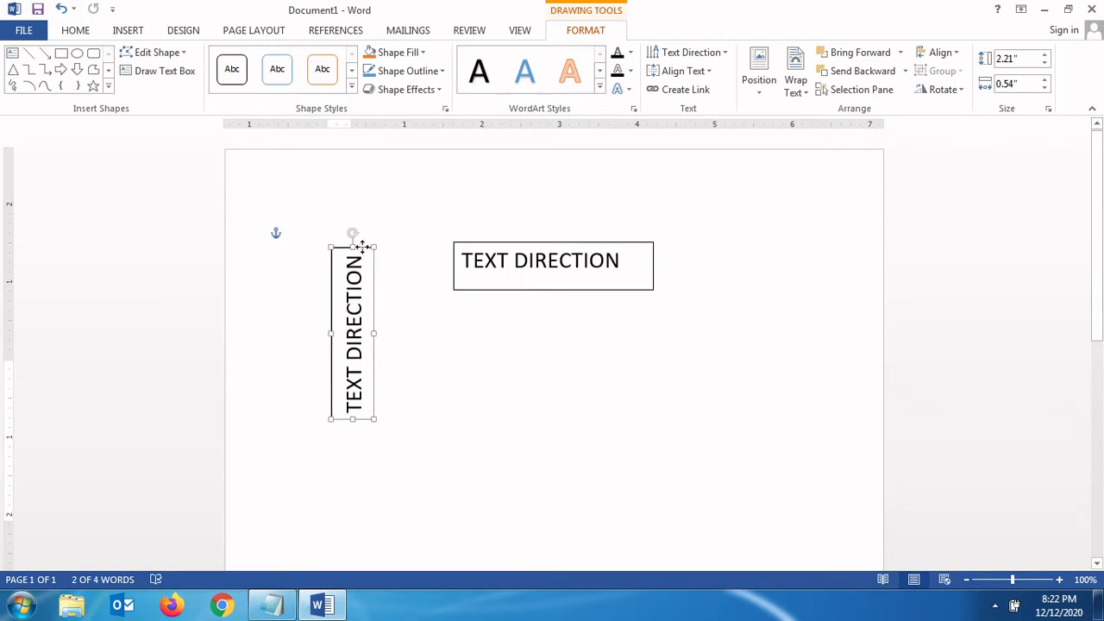
{"action": "left_click", "coordinate": [128, 30]}
Insert a third 'TEXT DIRECTION' text box at 22 point, placed below-right of the top box.
{"action": "left_click", "coordinate": [755, 69]}
{"action": "left_click", "coordinate": [867, 228]}
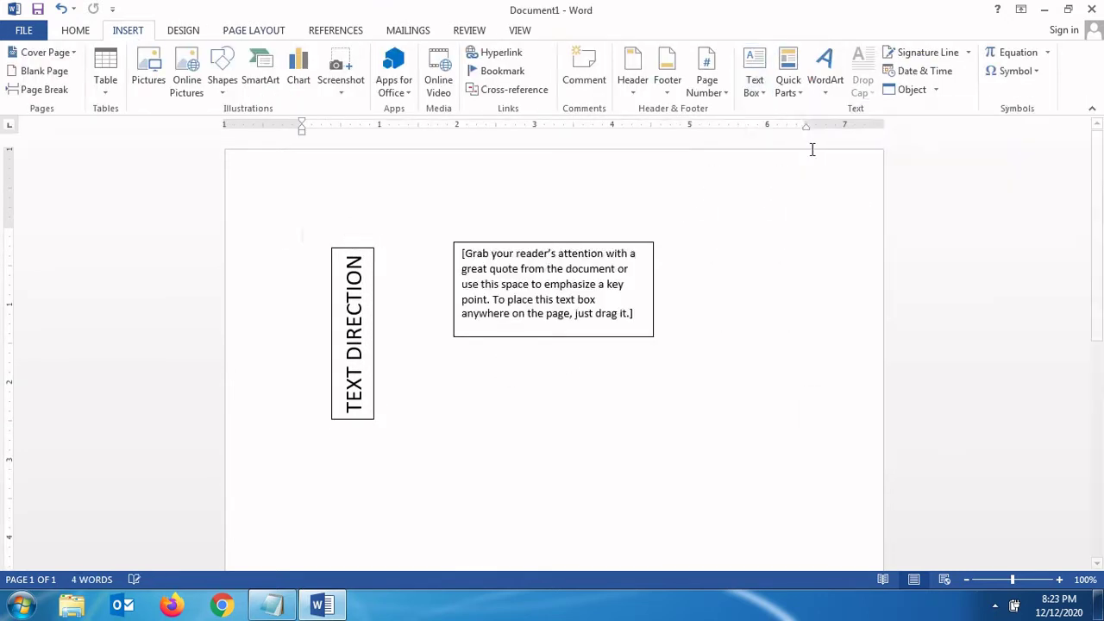
{"action": "type", "text": "TEXT DI"}
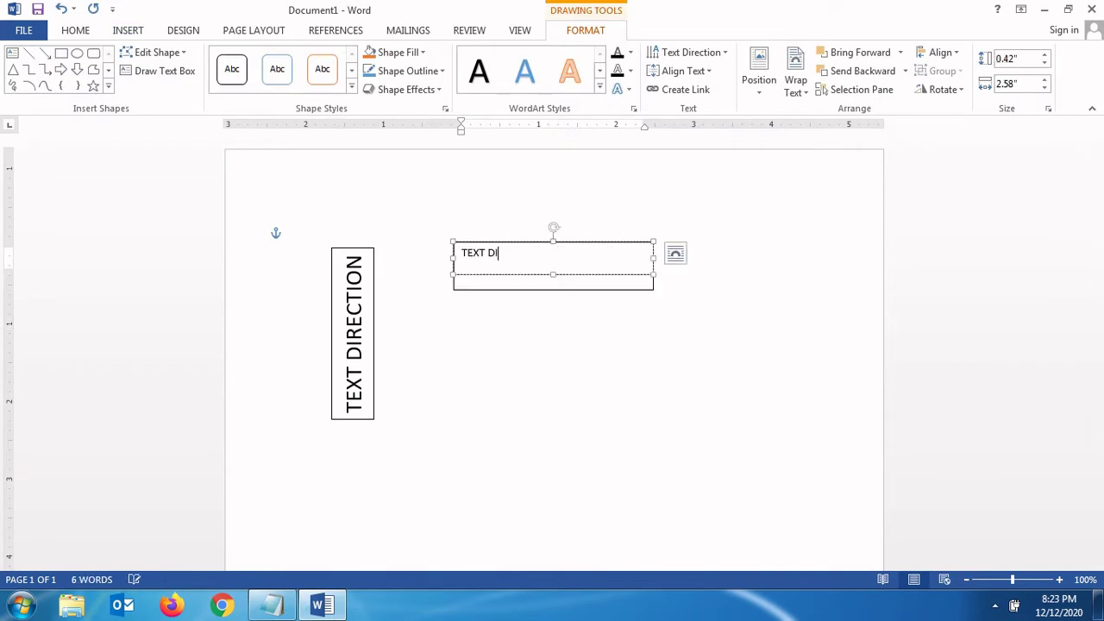
{"action": "type", "text": "ON"}
{"action": "key", "text": "ctrl+a"}
{"action": "left_click", "coordinate": [75, 31]}
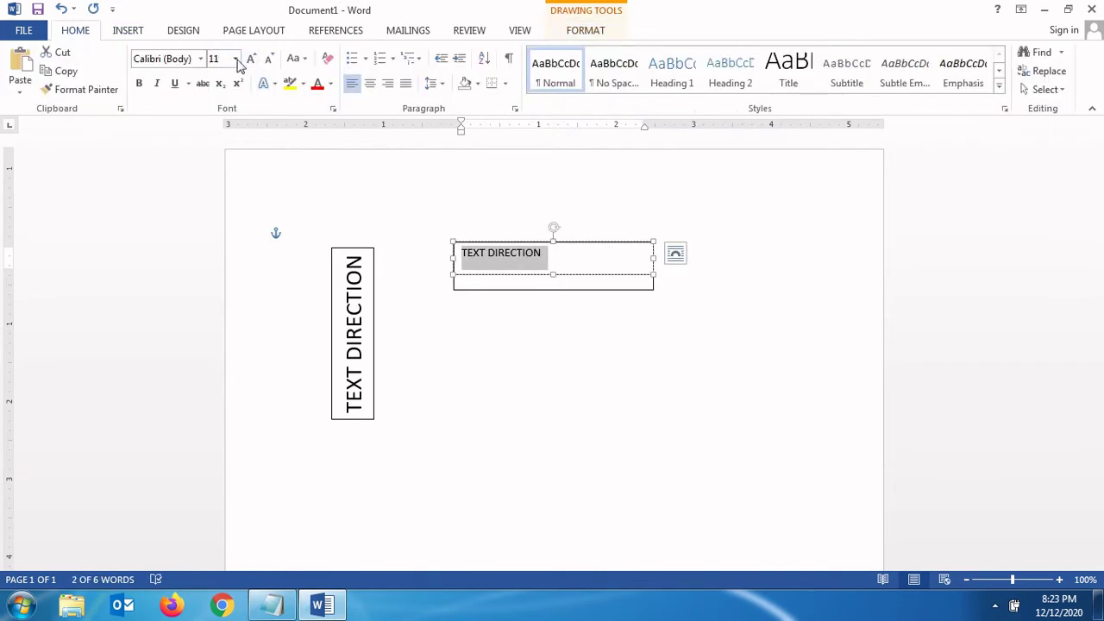
{"action": "left_click", "coordinate": [237, 60]}
{"action": "left_click", "coordinate": [217, 215]}
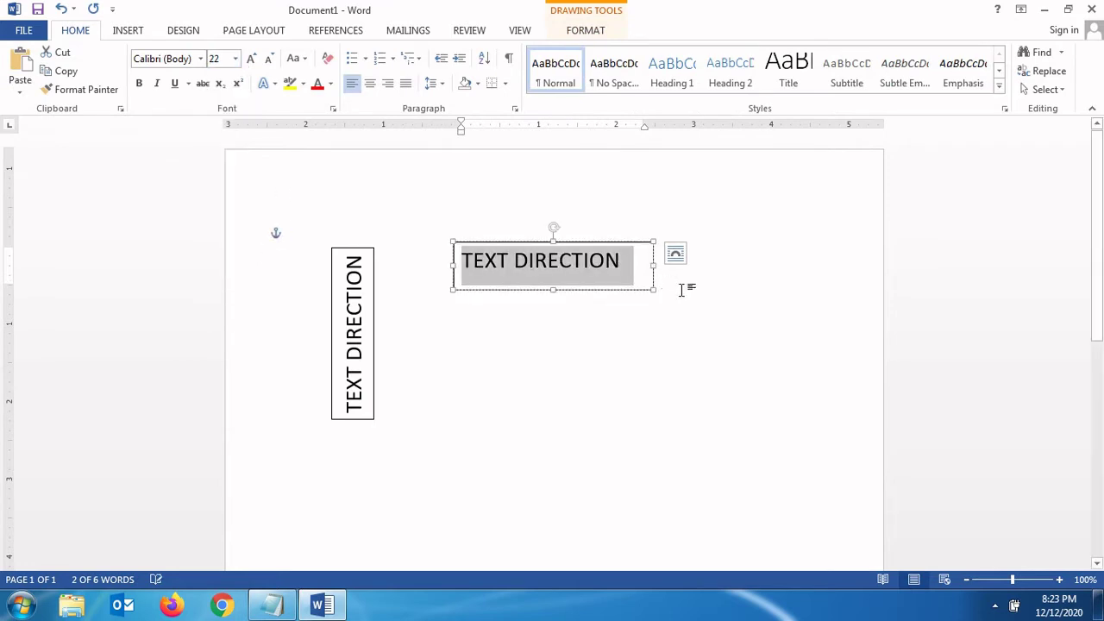
{"action": "mouse_move", "coordinate": [582, 245]}
{"action": "left_mouse_down"}
{"action": "mouse_move", "coordinate": [695, 308]}
{"action": "mouse_move", "coordinate": [759, 315]}
{"action": "mouse_move", "coordinate": [683, 322]}
{"action": "left_mouse_up"}
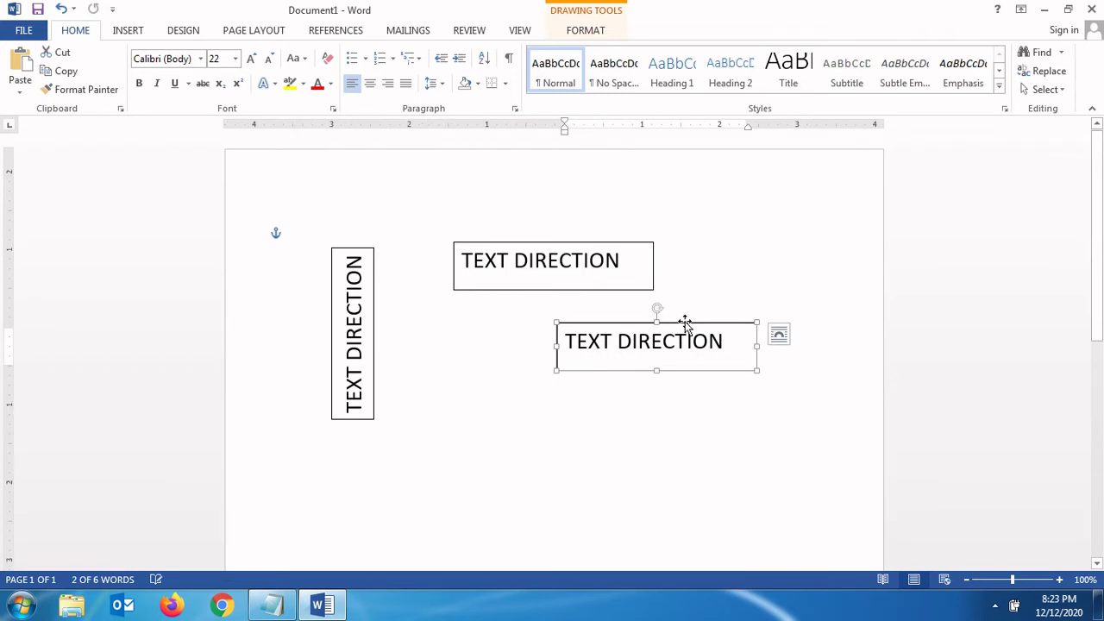
Rotate the third box's text 90°, lengthen the box, and move it to the page's right side.
{"action": "double_click", "coordinate": [693, 341]}
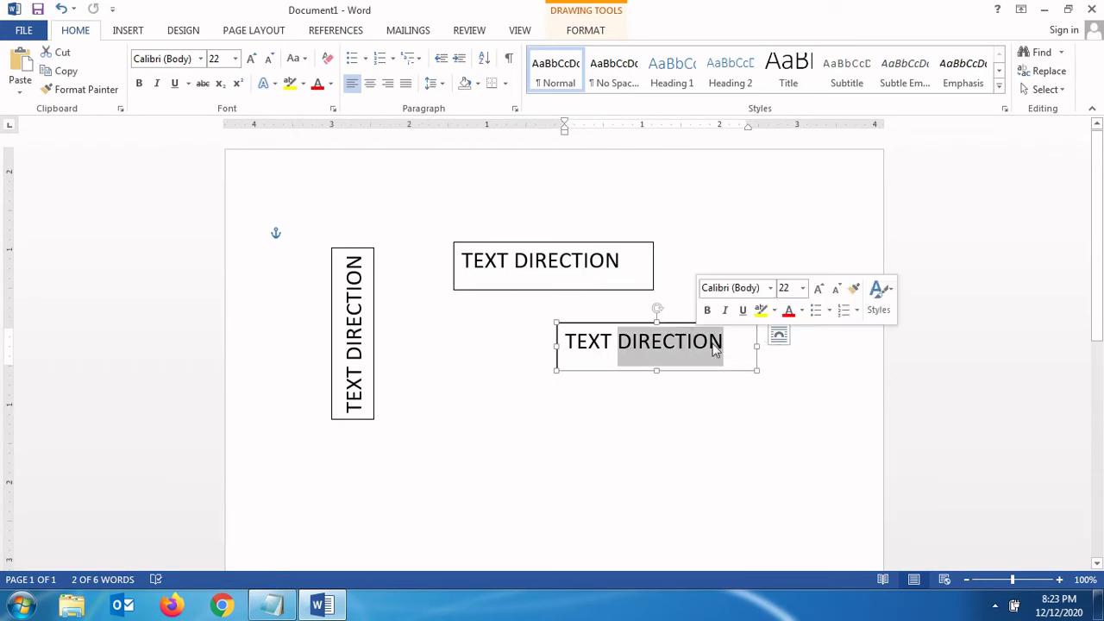
{"action": "left_click_drag", "start_coordinate": [734, 338], "coordinate": [475, 336]}
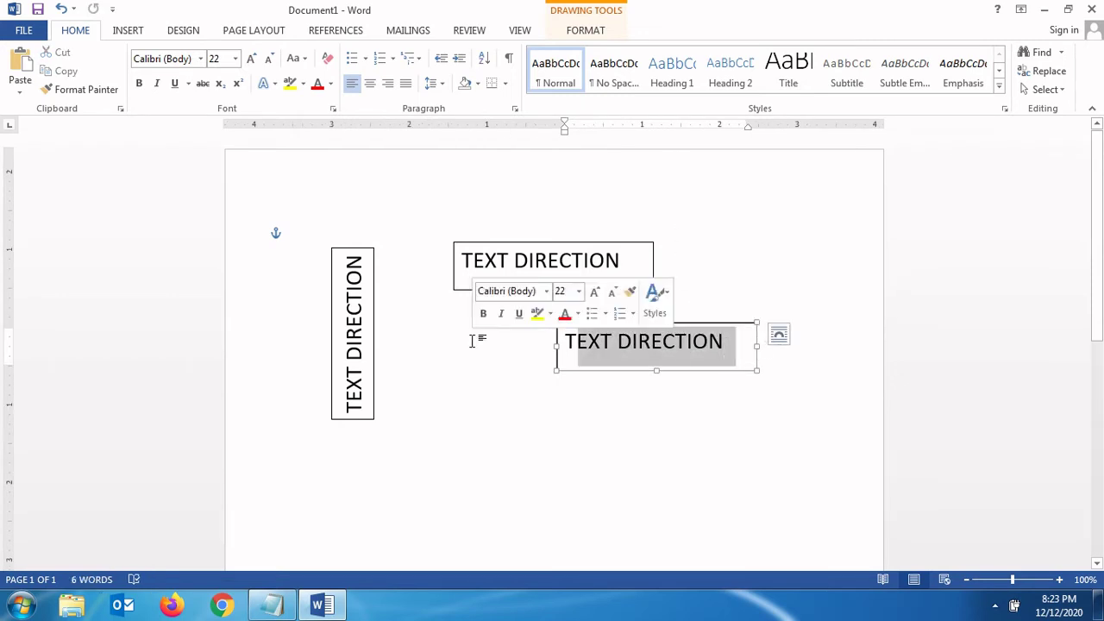
{"action": "left_click", "coordinate": [585, 30]}
{"action": "left_click", "coordinate": [724, 55]}
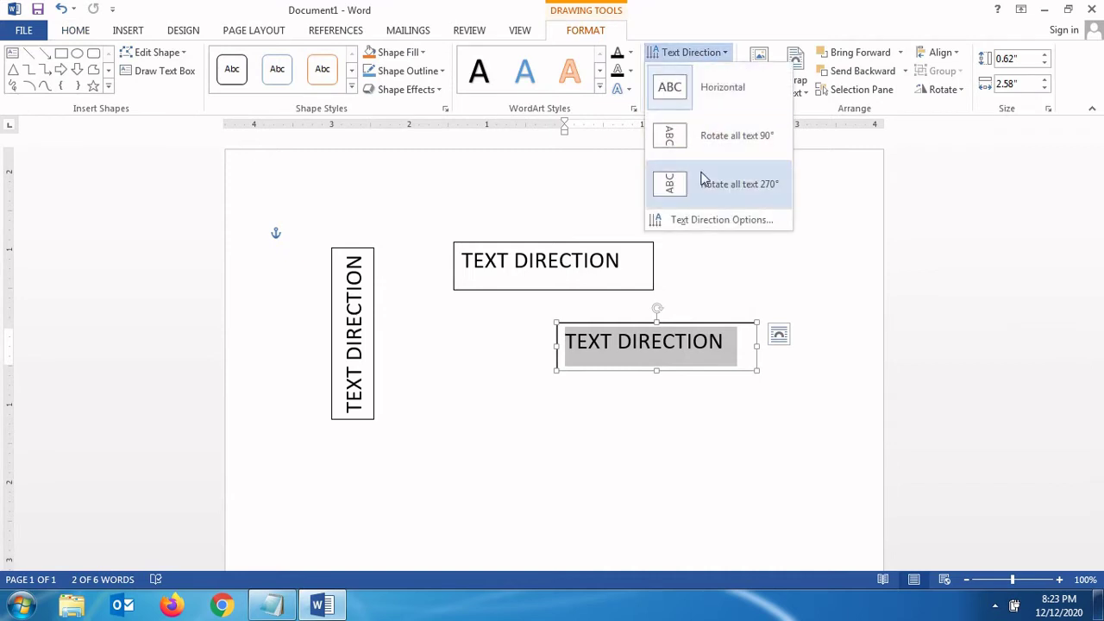
{"action": "left_click", "coordinate": [700, 135]}
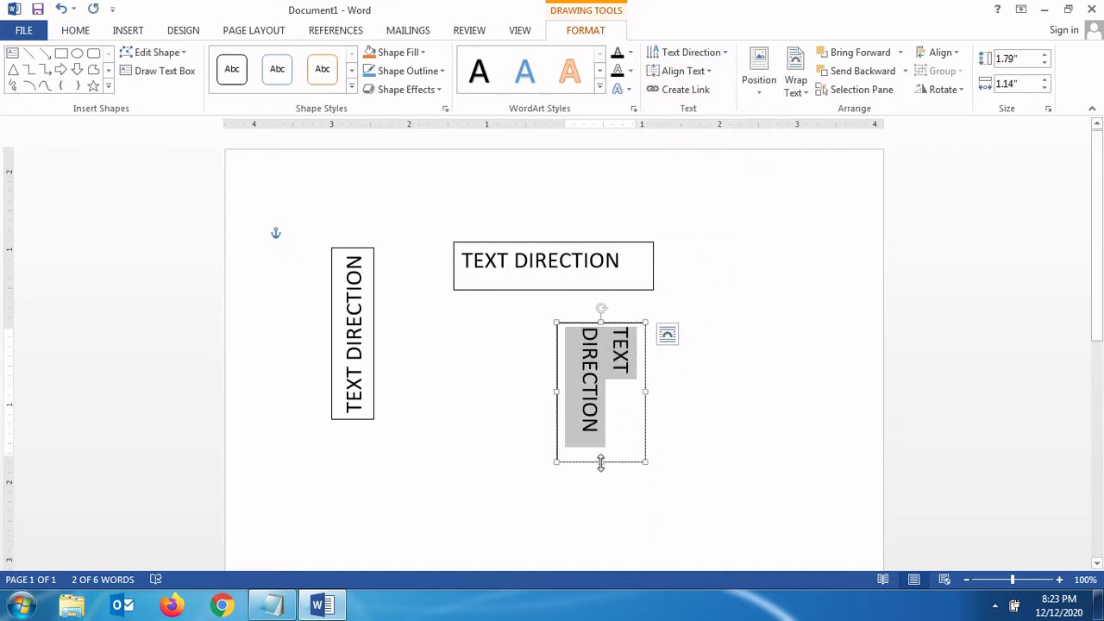
{"action": "left_click_drag", "start_coordinate": [601, 462], "coordinate": [604, 500]}
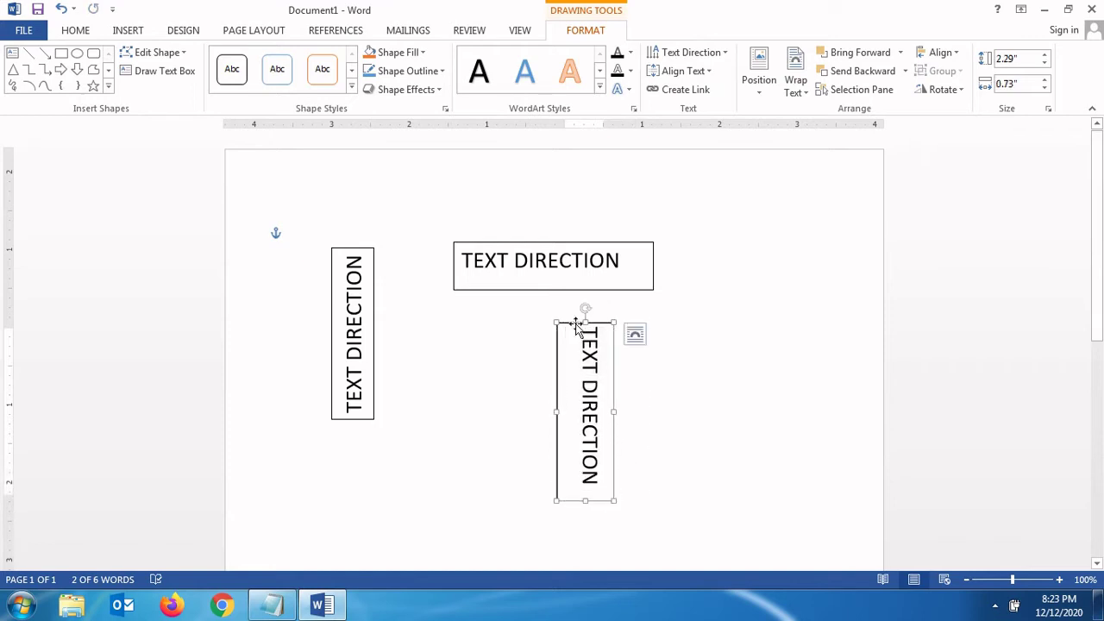
{"action": "left_click_drag", "start_coordinate": [595, 328], "coordinate": [797, 246]}
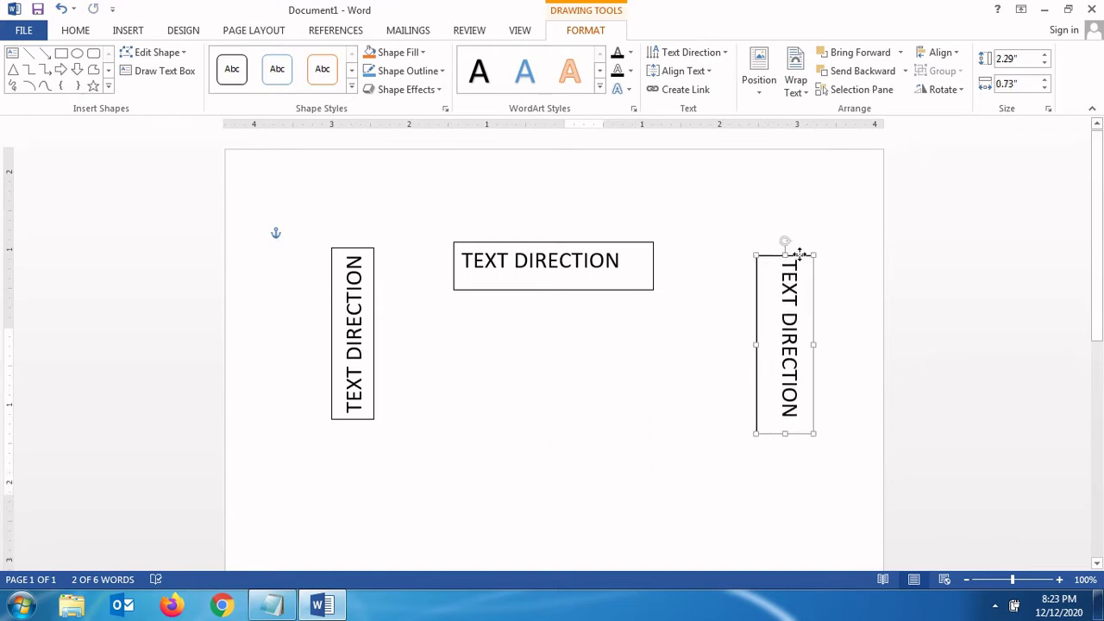
Insert a fourth simple text box below the top one and type 'TEXT DIRECTION'.
{"action": "left_click", "coordinate": [129, 31]}
{"action": "left_click", "coordinate": [755, 69]}
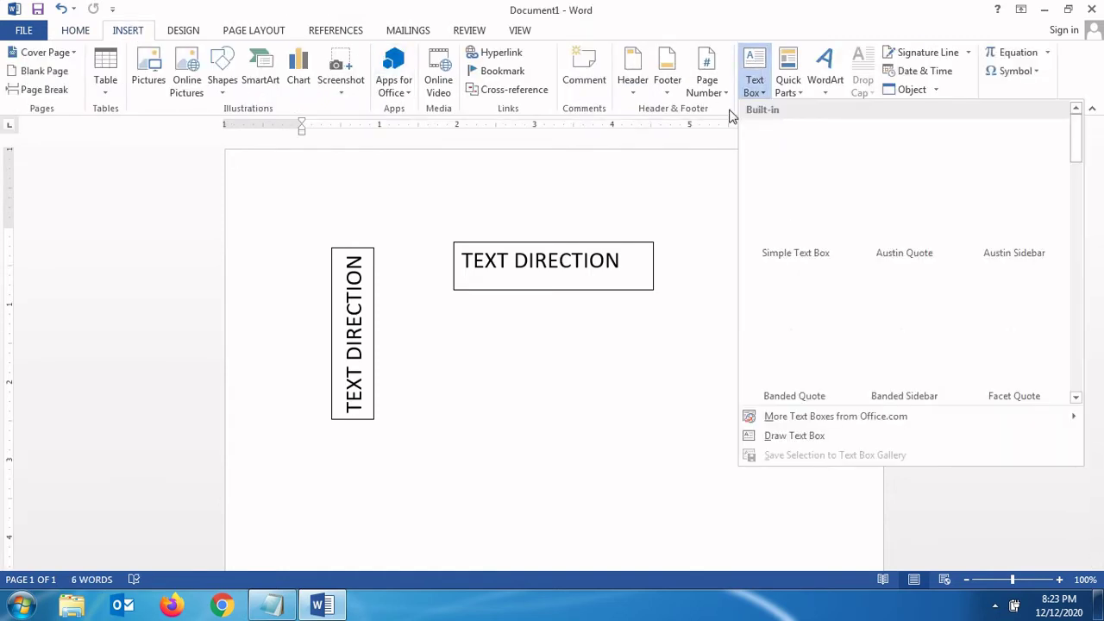
{"action": "left_click", "coordinate": [798, 183]}
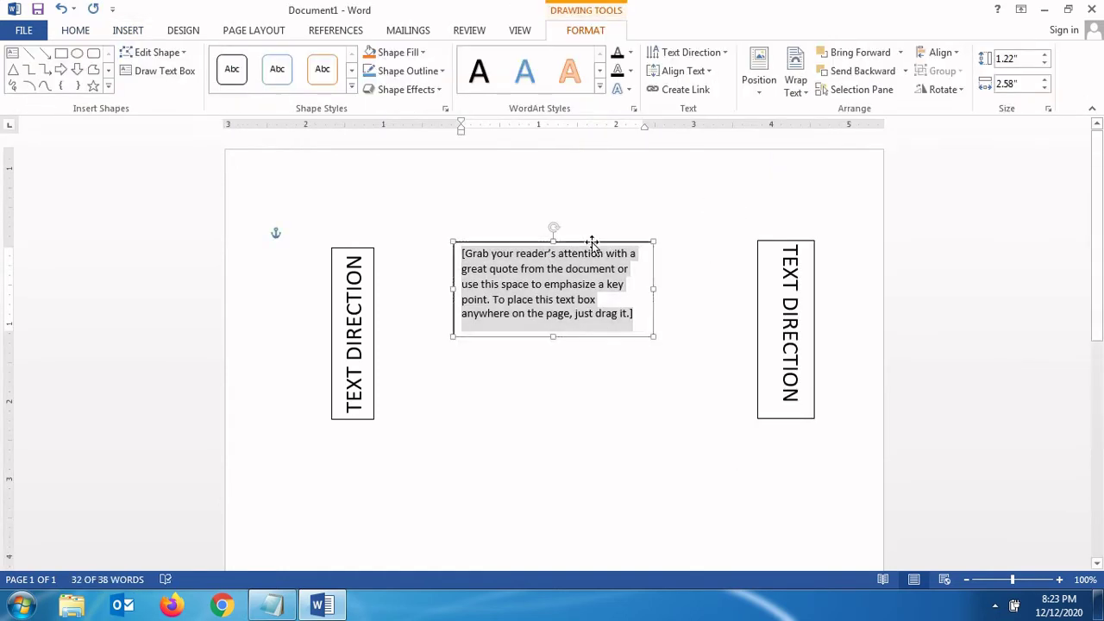
{"action": "left_click_drag", "start_coordinate": [591, 244], "coordinate": [574, 358]}
{"action": "left_click", "coordinate": [617, 428]}
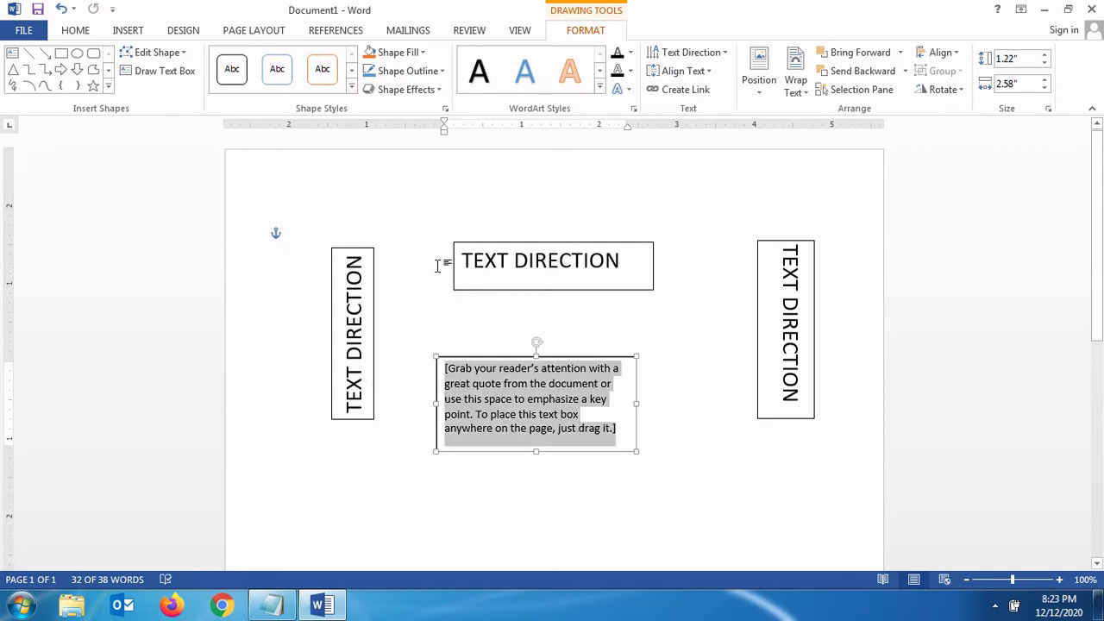
{"action": "type", "text": "TEXT DIRECTION"}
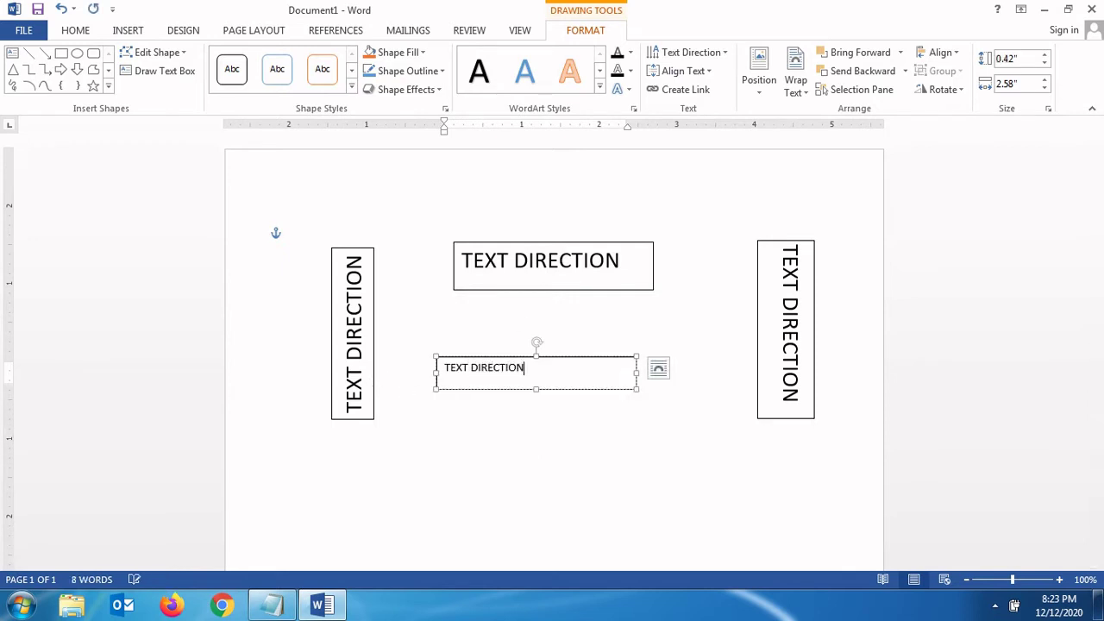
Set the fourth box's text to 22 point.
{"action": "key", "text": "ctrl+a"}
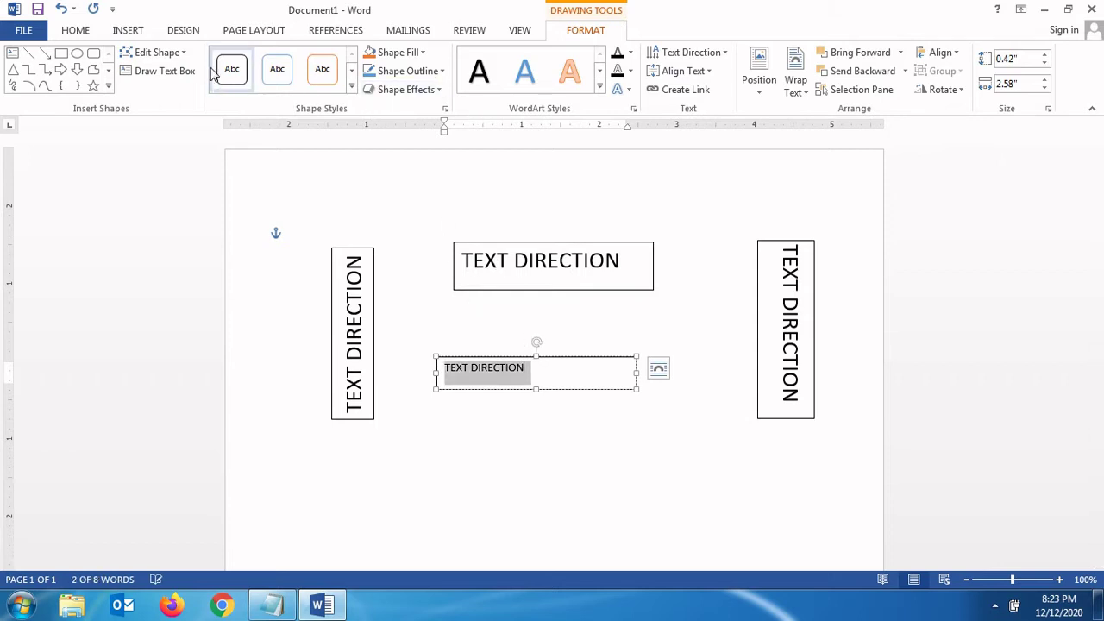
{"action": "left_click", "coordinate": [75, 31]}
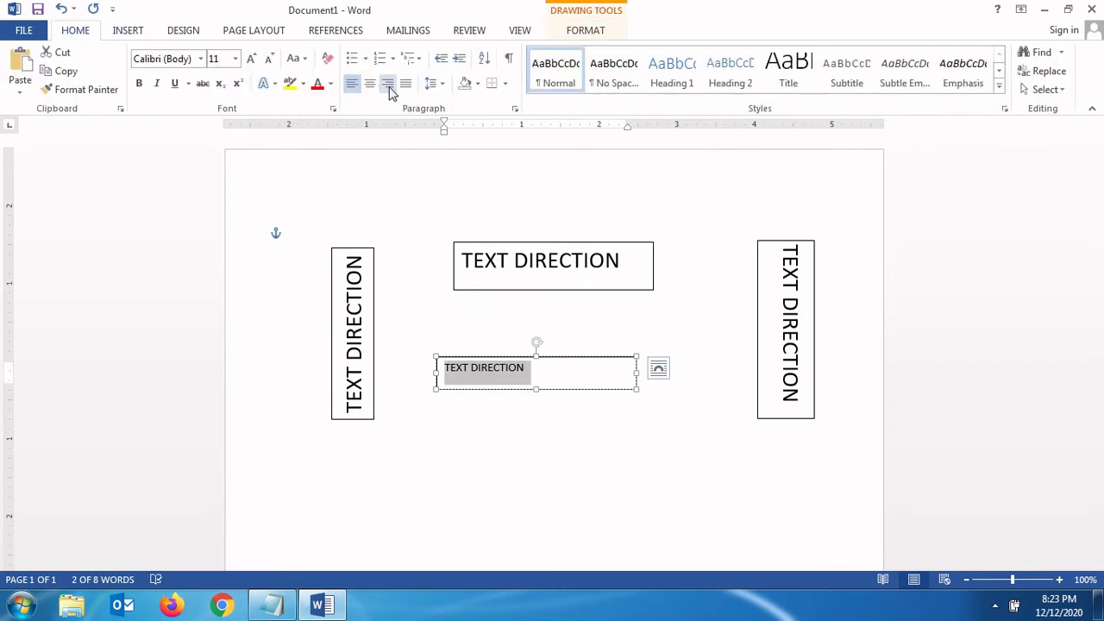
{"action": "left_click", "coordinate": [235, 59]}
{"action": "left_click", "coordinate": [215, 215]}
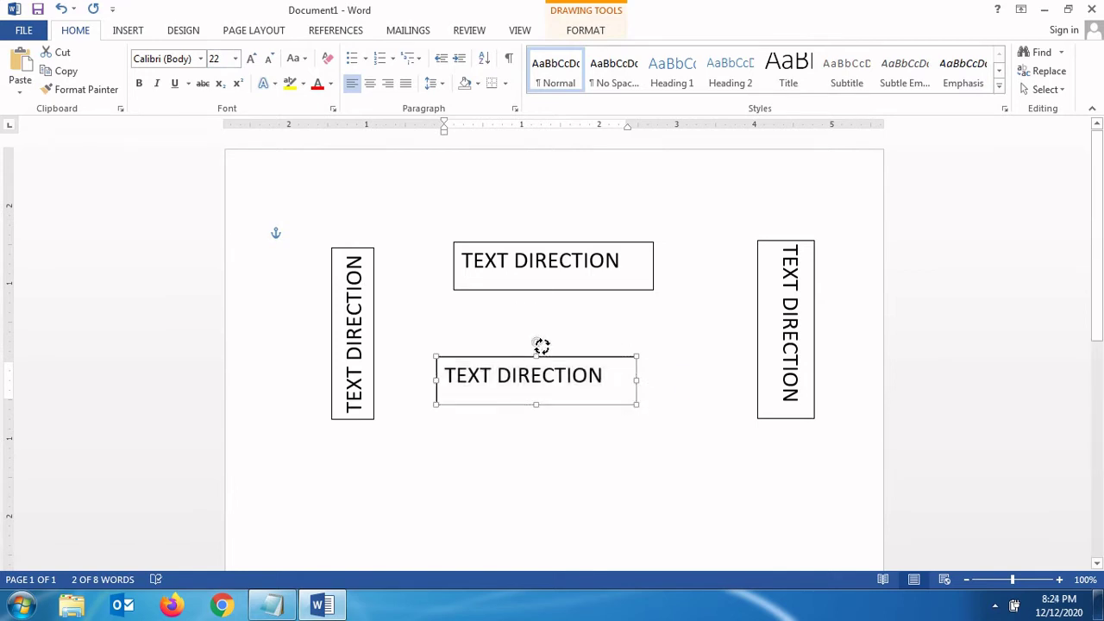
Rotate the fourth box 180° upside down and move it near the bottom centre of the page.
{"action": "left_click_drag", "start_coordinate": [535, 345], "coordinate": [577, 344]}
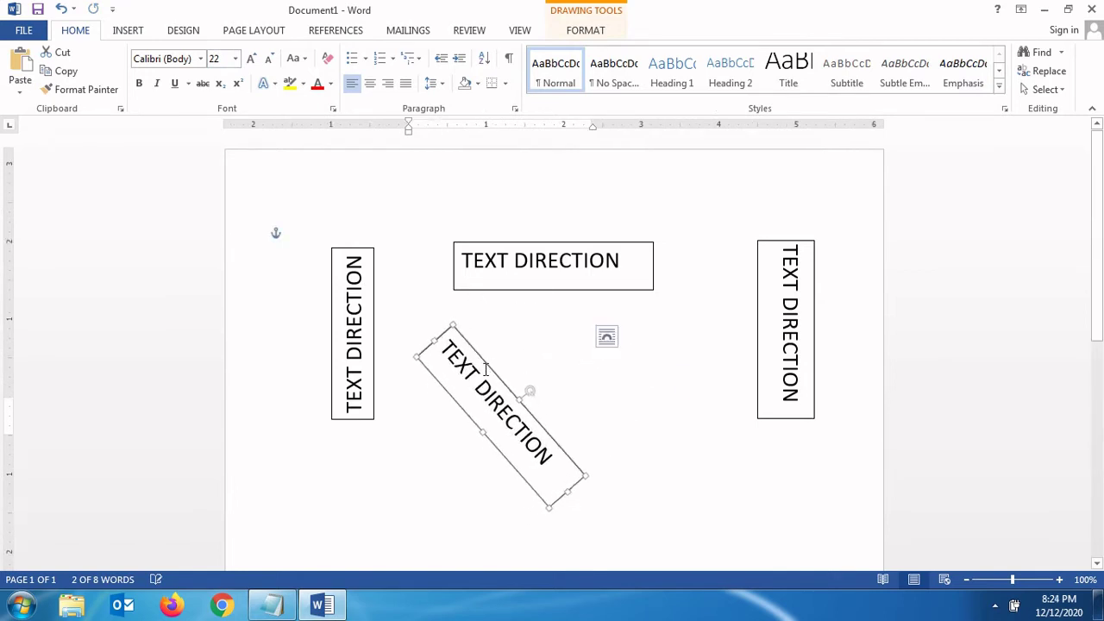
{"action": "mouse_move", "coordinate": [485, 370]}
{"action": "left_mouse_down"}
{"action": "mouse_move", "coordinate": [583, 345]}
{"action": "mouse_move", "coordinate": [557, 351]}
{"action": "left_mouse_up"}
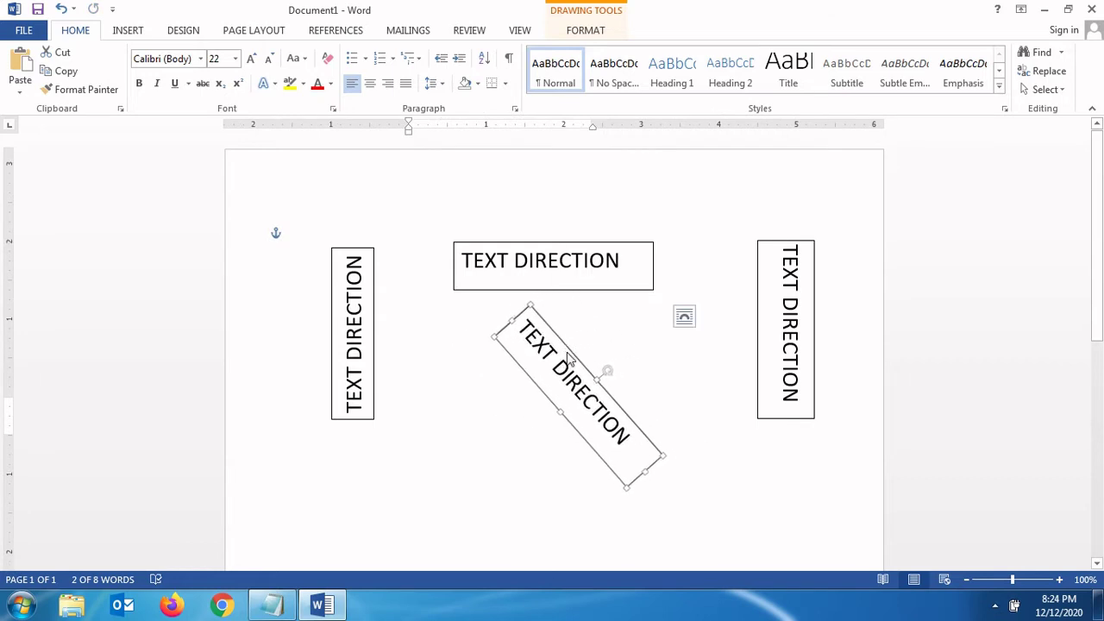
{"action": "mouse_move", "coordinate": [606, 376]}
{"action": "left_mouse_down"}
{"action": "mouse_move", "coordinate": [510, 398]}
{"action": "mouse_move", "coordinate": [542, 370]}
{"action": "mouse_move", "coordinate": [456, 370]}
{"action": "mouse_move", "coordinate": [356, 415]}
{"action": "mouse_move", "coordinate": [440, 325]}
{"action": "mouse_move", "coordinate": [230, 453]}
{"action": "mouse_move", "coordinate": [546, 402]}
{"action": "mouse_move", "coordinate": [540, 601]}
{"action": "mouse_move", "coordinate": [584, 611]}
{"action": "left_mouse_up"}
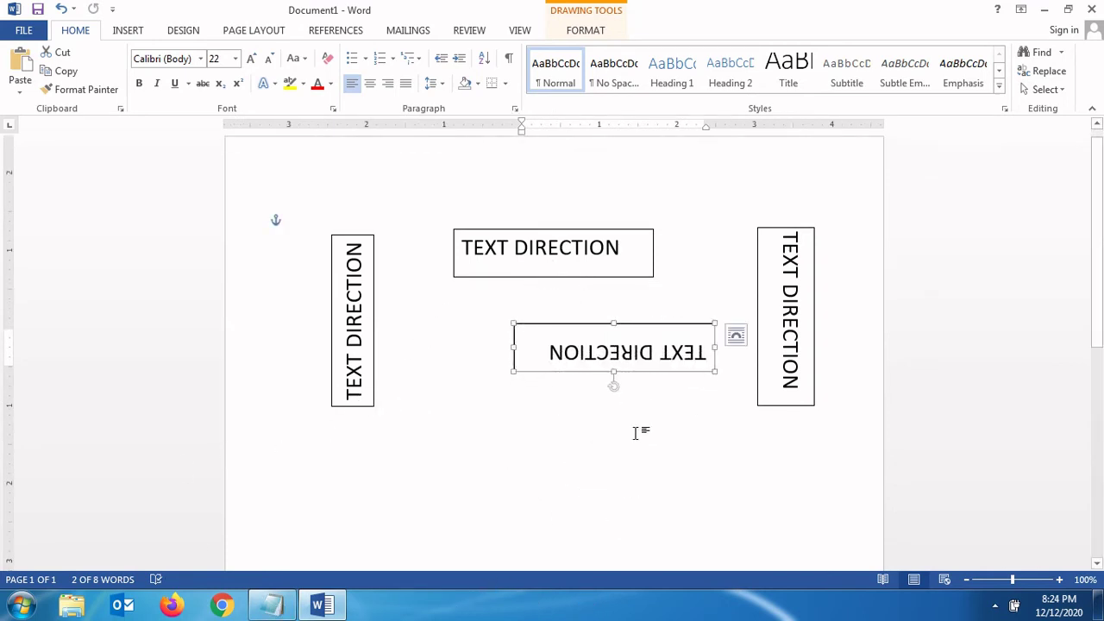
{"action": "mouse_move", "coordinate": [626, 330]}
{"action": "left_mouse_down"}
{"action": "mouse_move", "coordinate": [544, 466]}
{"action": "mouse_move", "coordinate": [600, 476]}
{"action": "mouse_move", "coordinate": [577, 473]}
{"action": "left_mouse_up"}
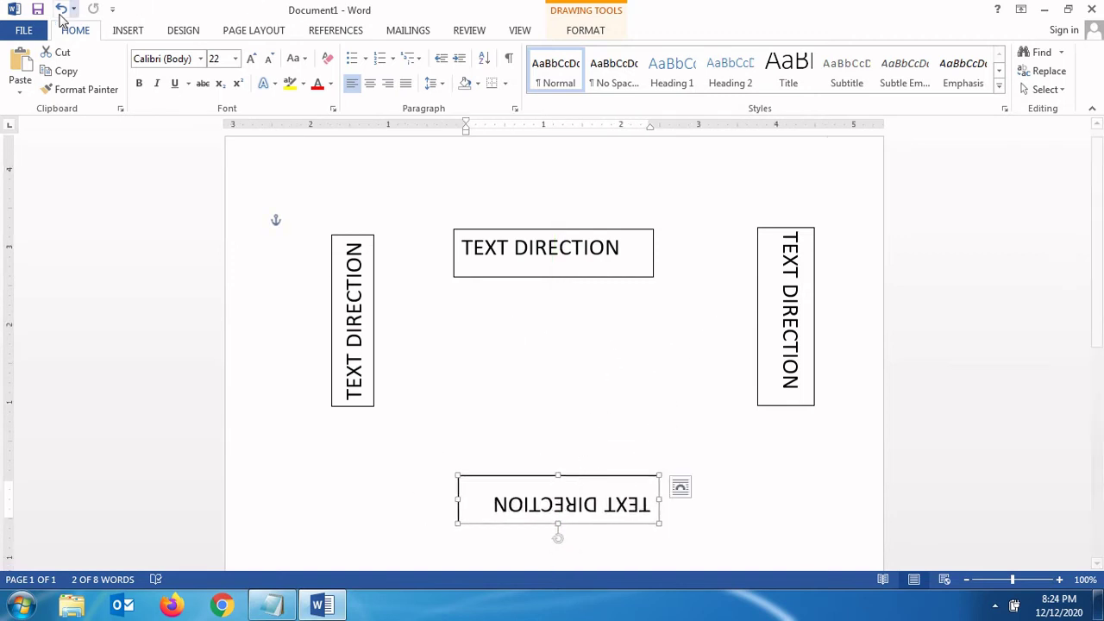
Insert a fifth simple text box reading 'TEXT DIRECTION'.
{"action": "left_click", "coordinate": [123, 30]}
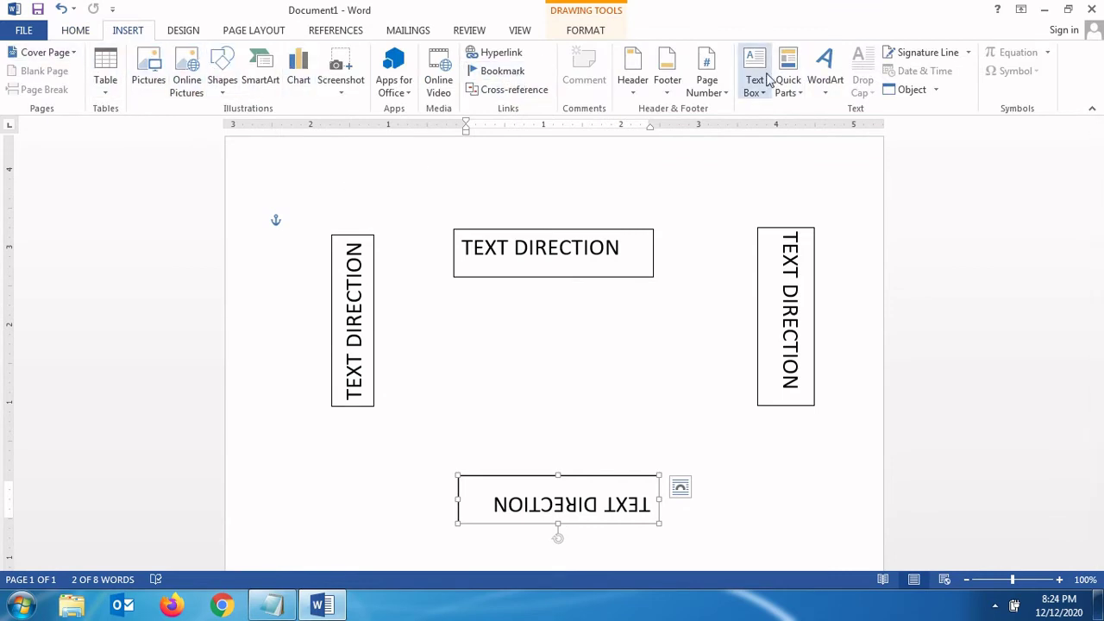
{"action": "left_click", "coordinate": [753, 87]}
{"action": "left_click", "coordinate": [791, 129]}
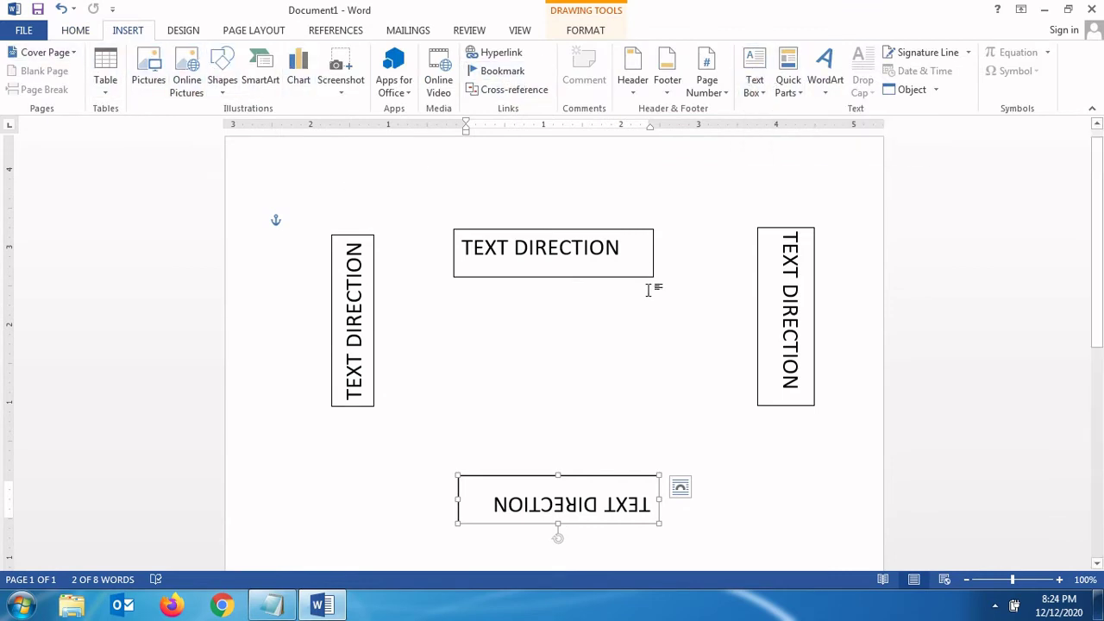
{"action": "key", "text": "Escape"}
{"action": "left_click", "coordinate": [765, 67]}
{"action": "left_click", "coordinate": [764, 193]}
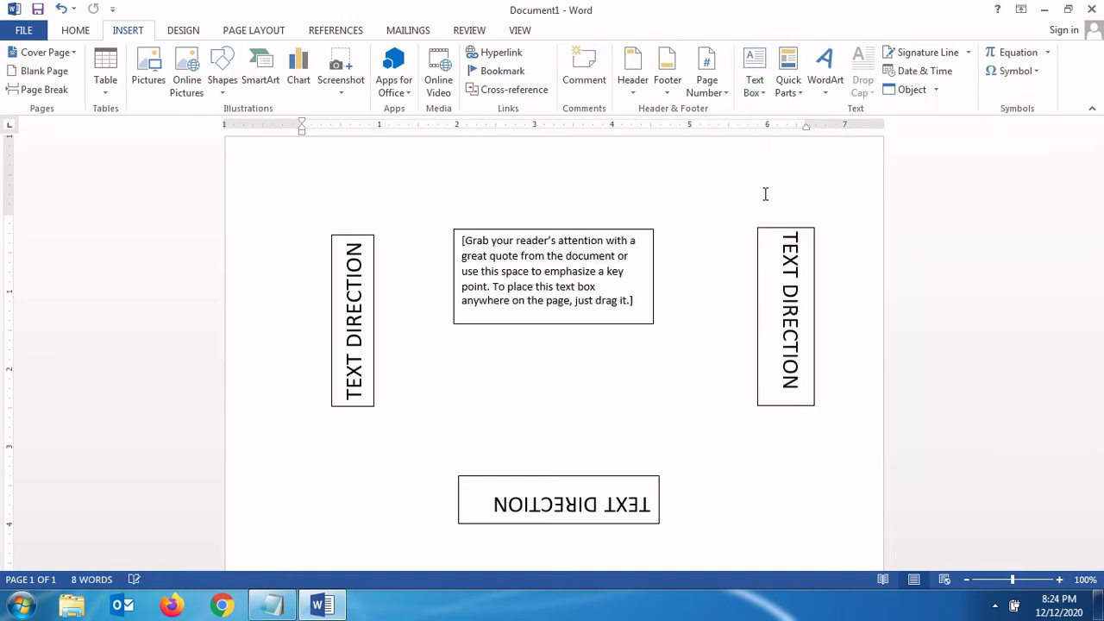
{"action": "type", "text": "TEXT DIRECTION"}
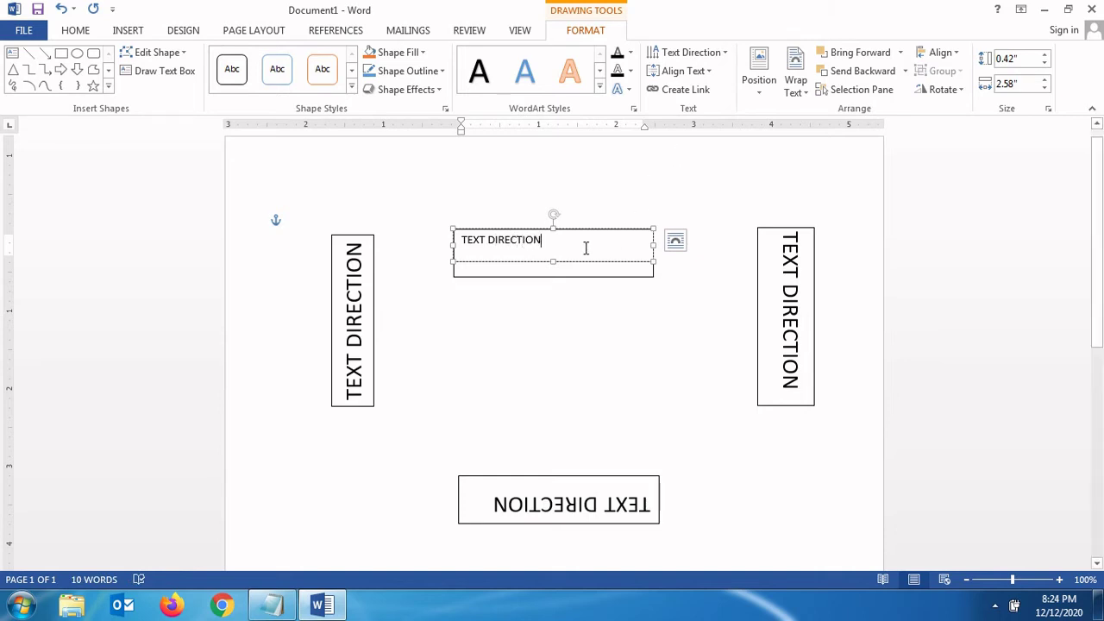
Set the fifth box's text to 22 point.
{"action": "left_click_drag", "start_coordinate": [583, 241], "coordinate": [462, 240]}
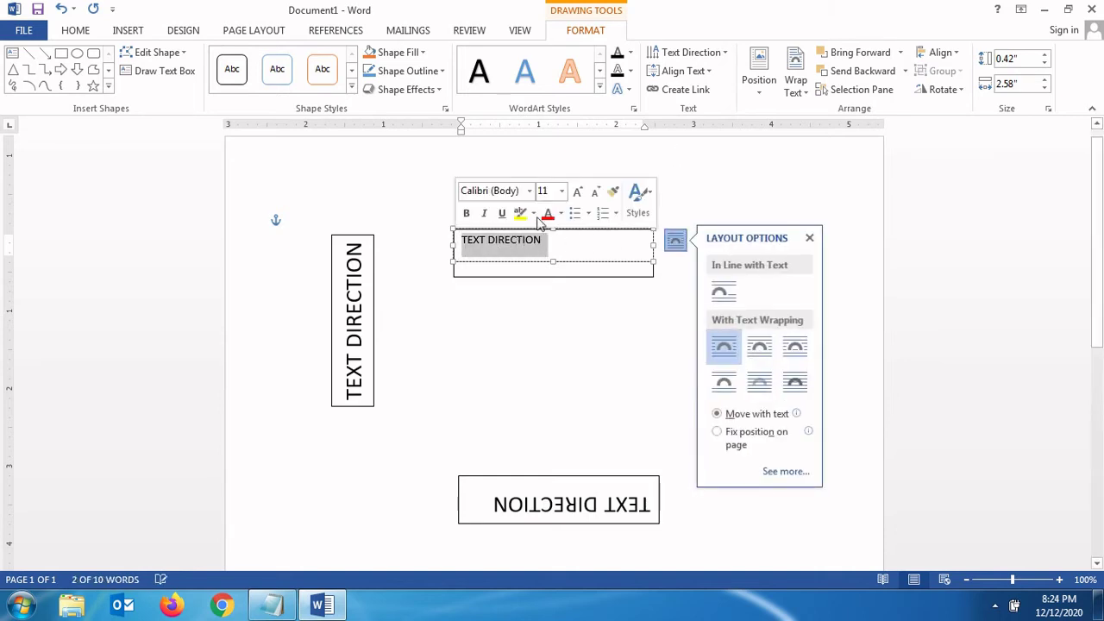
{"action": "left_click", "coordinate": [563, 191]}
{"action": "left_click", "coordinate": [550, 345]}
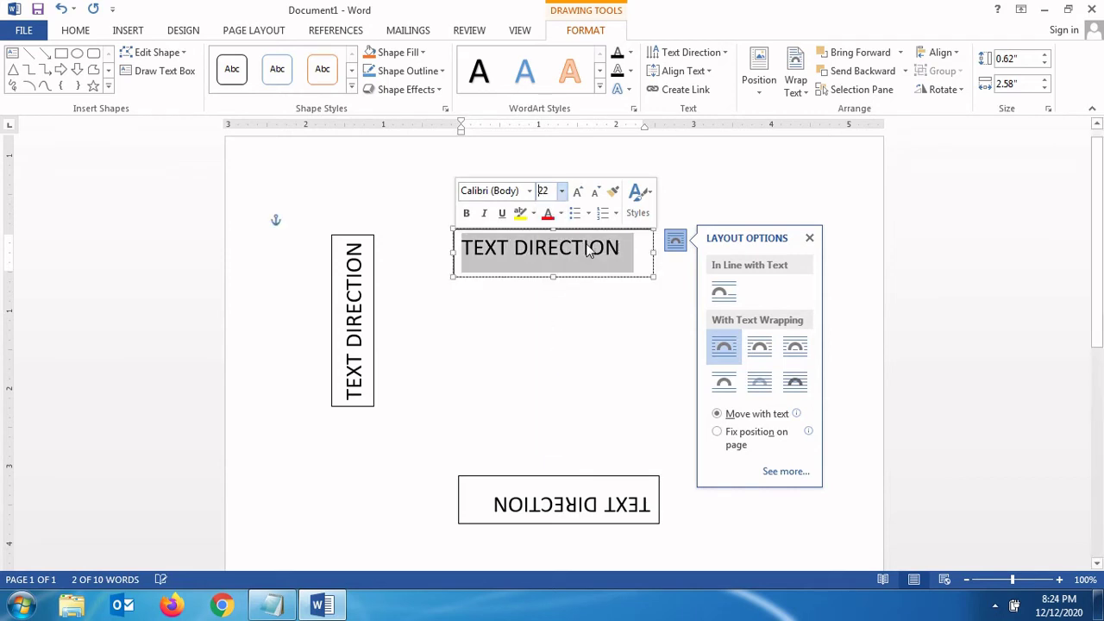
{"action": "left_click", "coordinate": [605, 290]}
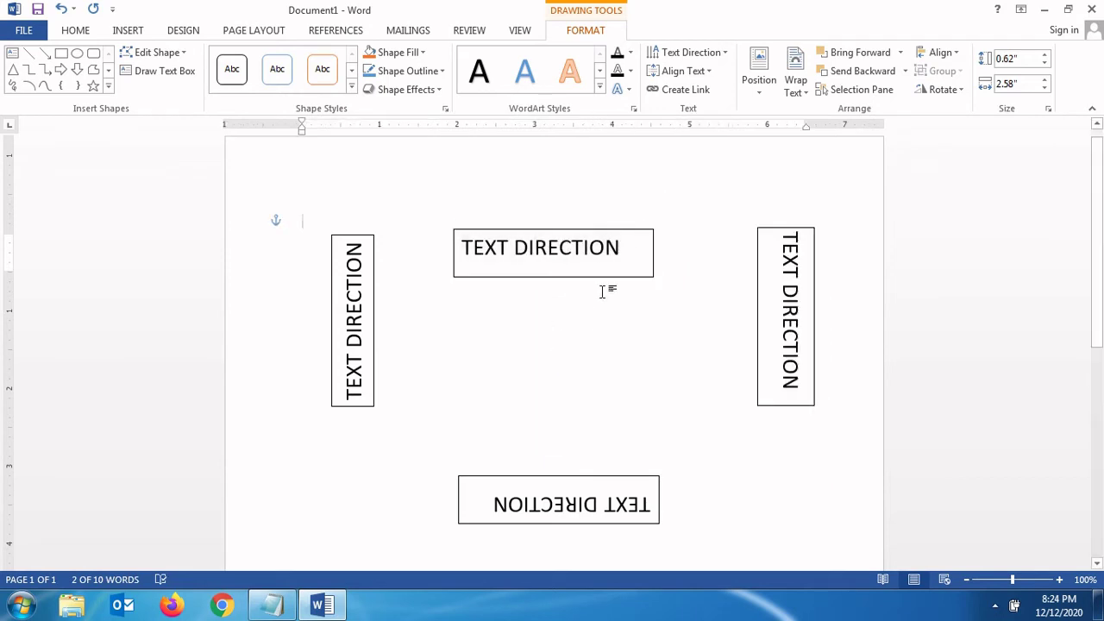
Move the fifth box to the page centre and tilt it about 40° clockwise.
{"action": "left_click", "coordinate": [590, 235]}
{"action": "left_click_drag", "start_coordinate": [590, 235], "coordinate": [583, 334]}
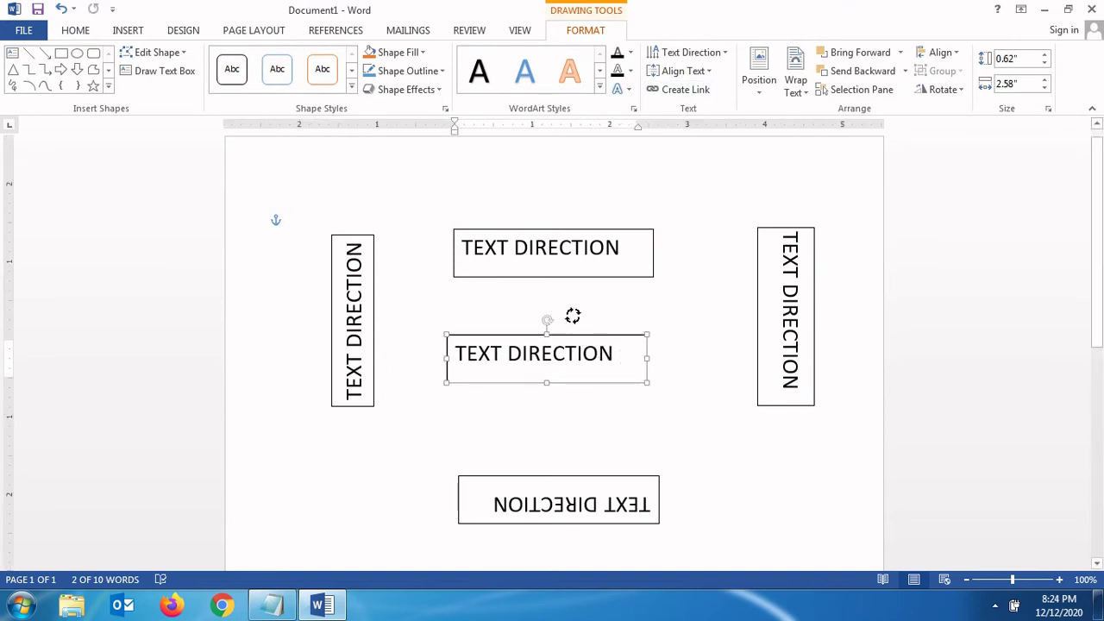
{"action": "left_click_drag", "start_coordinate": [573, 316], "coordinate": [586, 322]}
{"action": "left_click", "coordinate": [639, 389]}
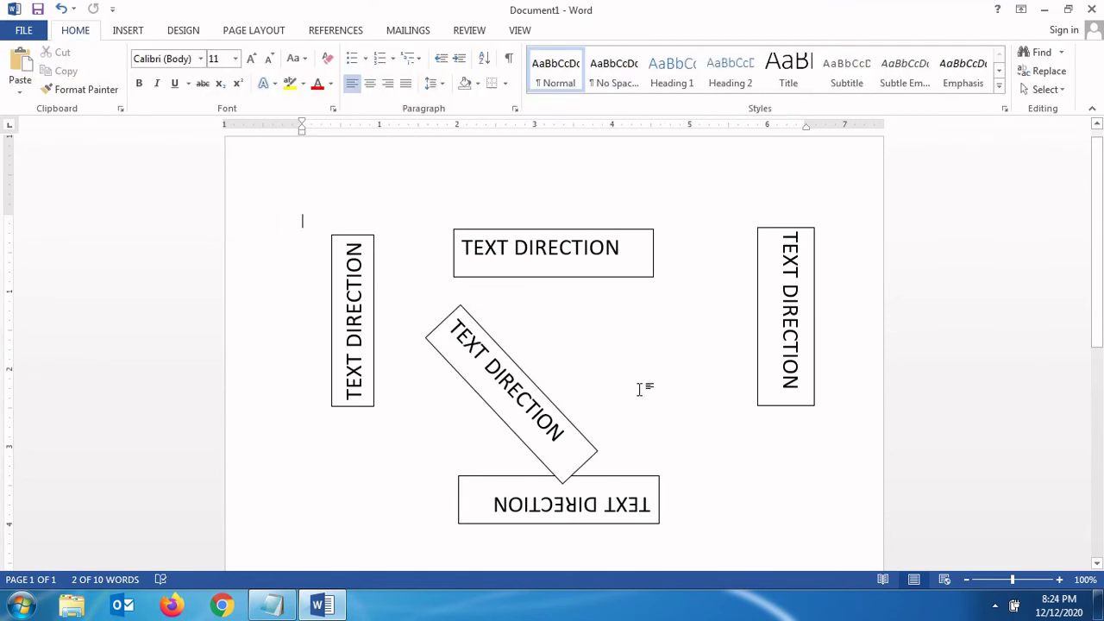
Remove the tilted box's border with Shape Outline > No Outline.
{"action": "left_click", "coordinate": [521, 369]}
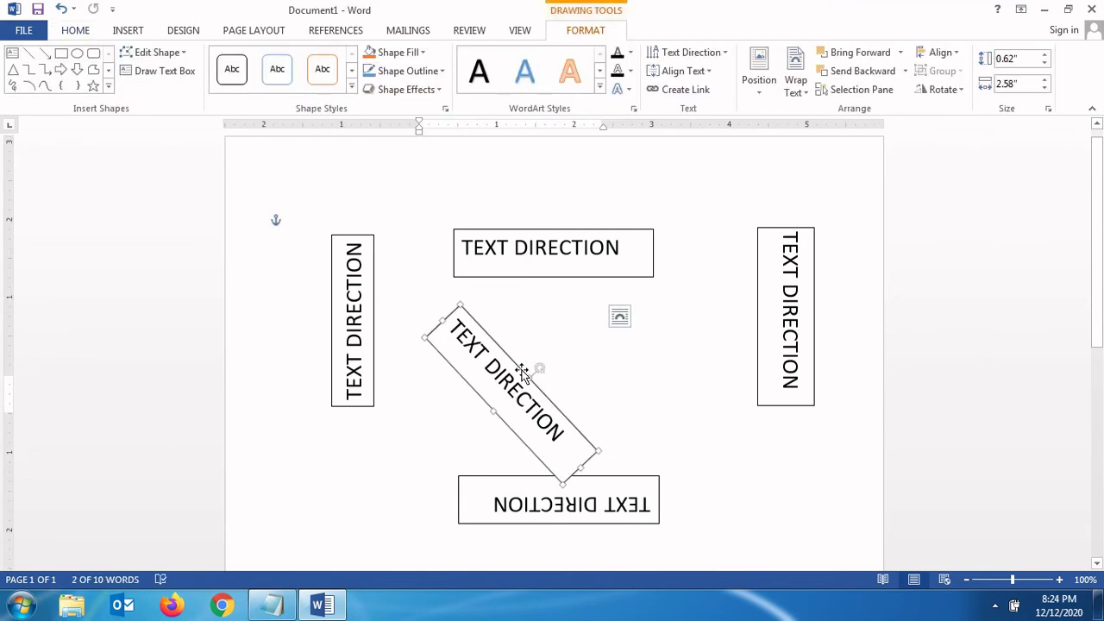
{"action": "left_click", "coordinate": [441, 71]}
{"action": "left_click", "coordinate": [410, 213]}
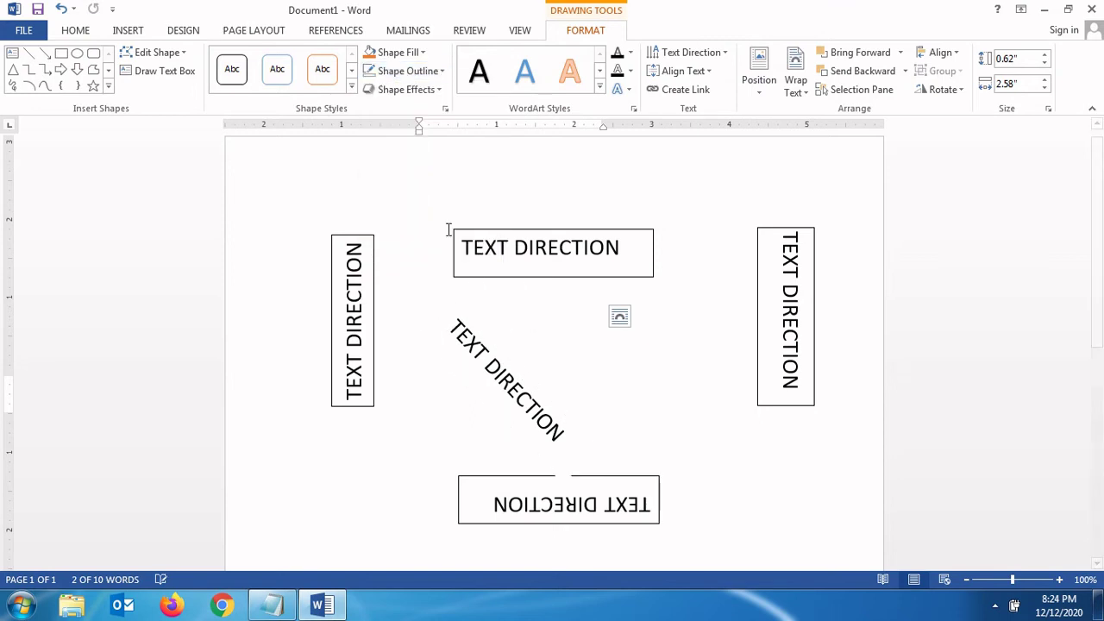
Set No Outline on the right vertical box and the top horizontal box.
{"action": "left_click", "coordinate": [814, 260]}
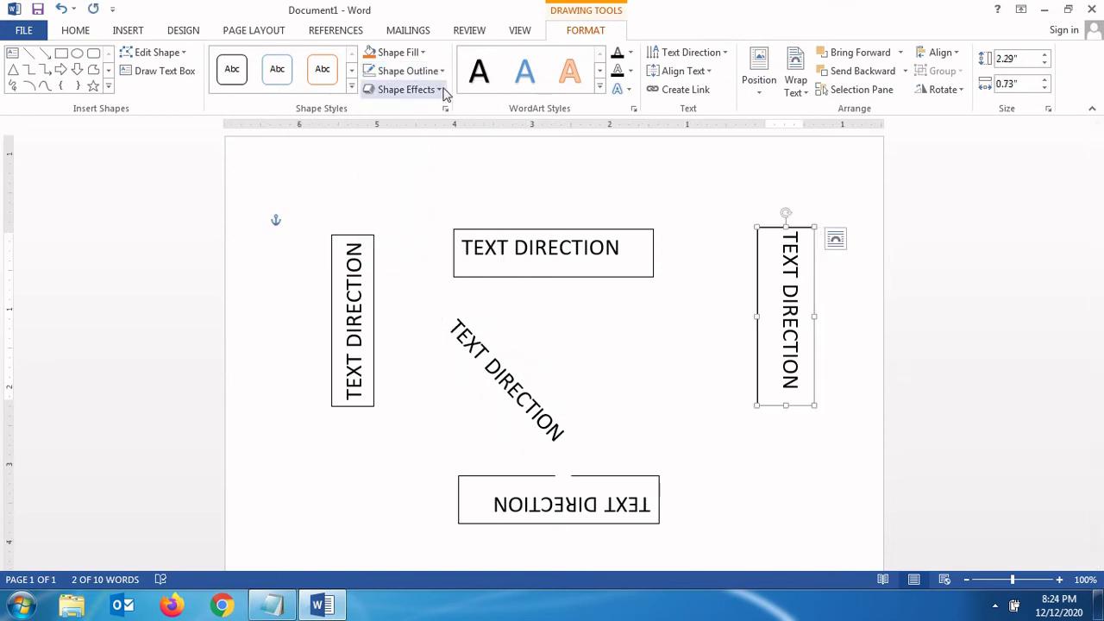
{"action": "left_click", "coordinate": [402, 71]}
{"action": "left_click", "coordinate": [414, 214]}
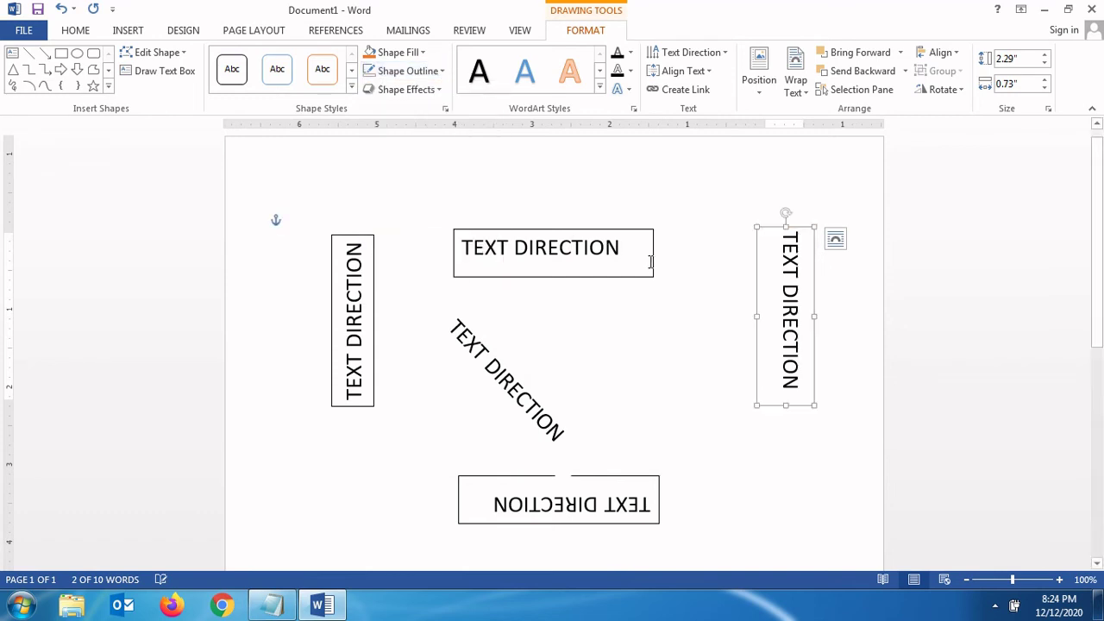
{"action": "left_click", "coordinate": [653, 253]}
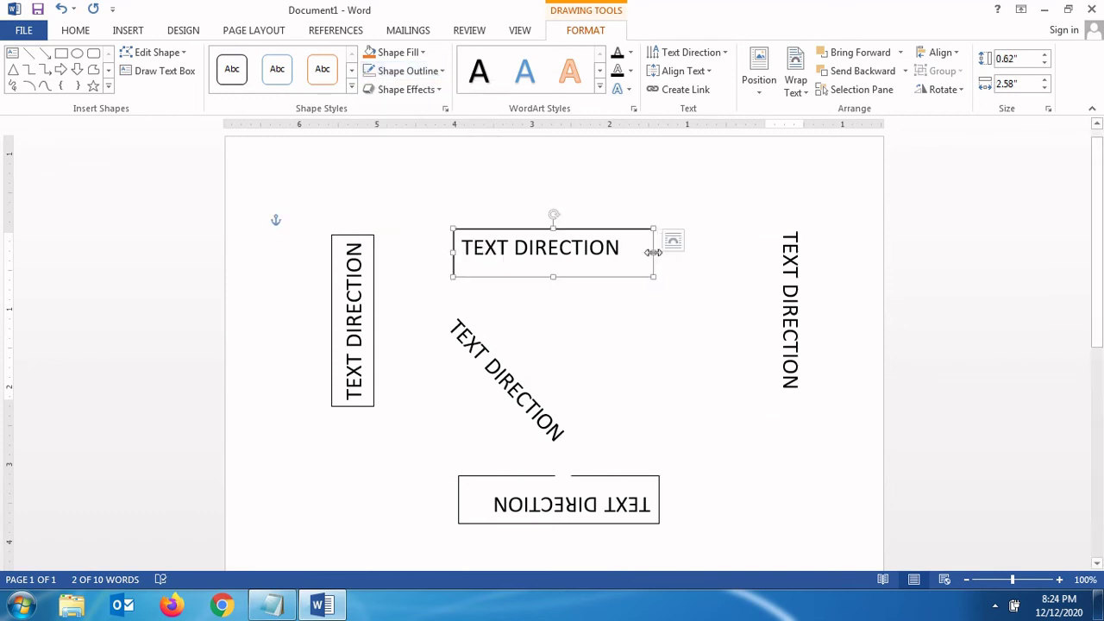
{"action": "left_click", "coordinate": [402, 71]}
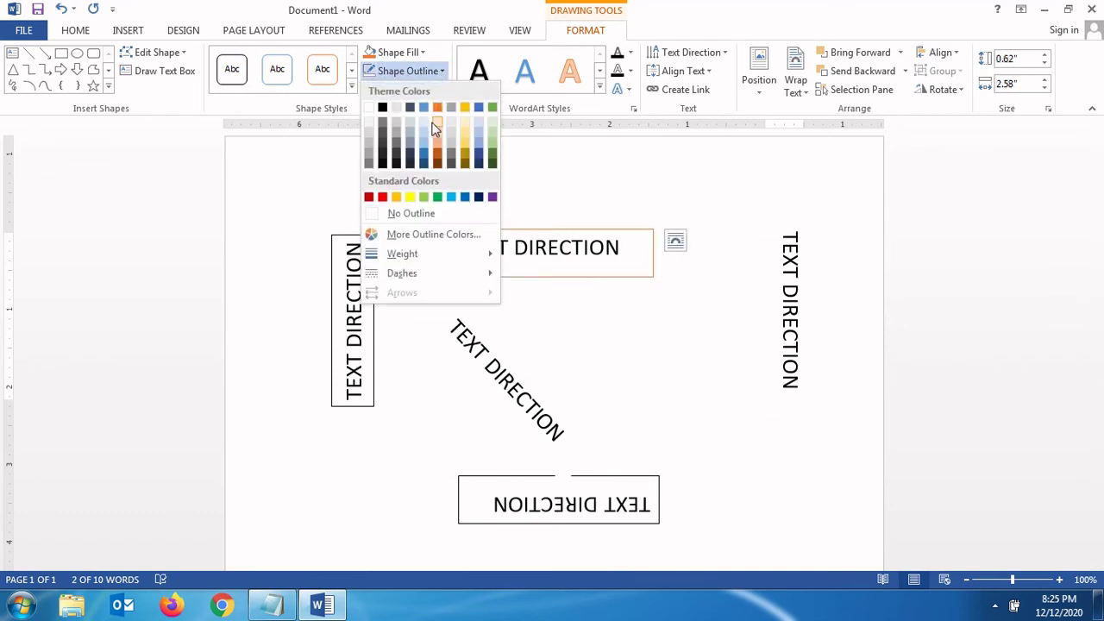
{"action": "left_click", "coordinate": [397, 214]}
Set No Outline on the left vertical box and the bottom upside-down box.
{"action": "left_click", "coordinate": [374, 279]}
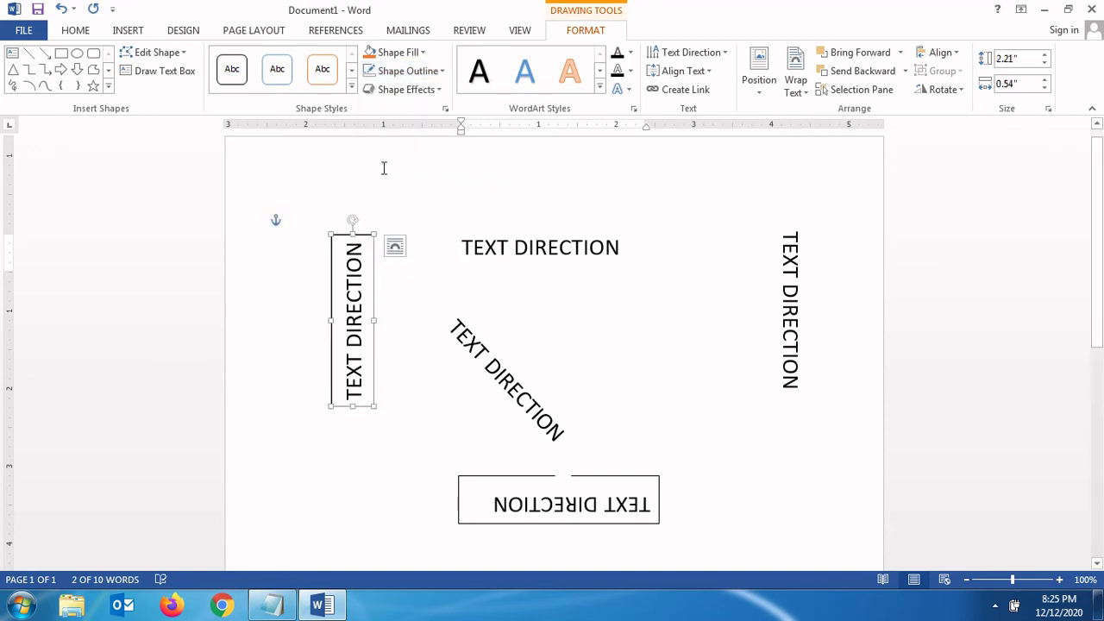
{"action": "left_click", "coordinate": [435, 70]}
{"action": "left_click", "coordinate": [423, 216]}
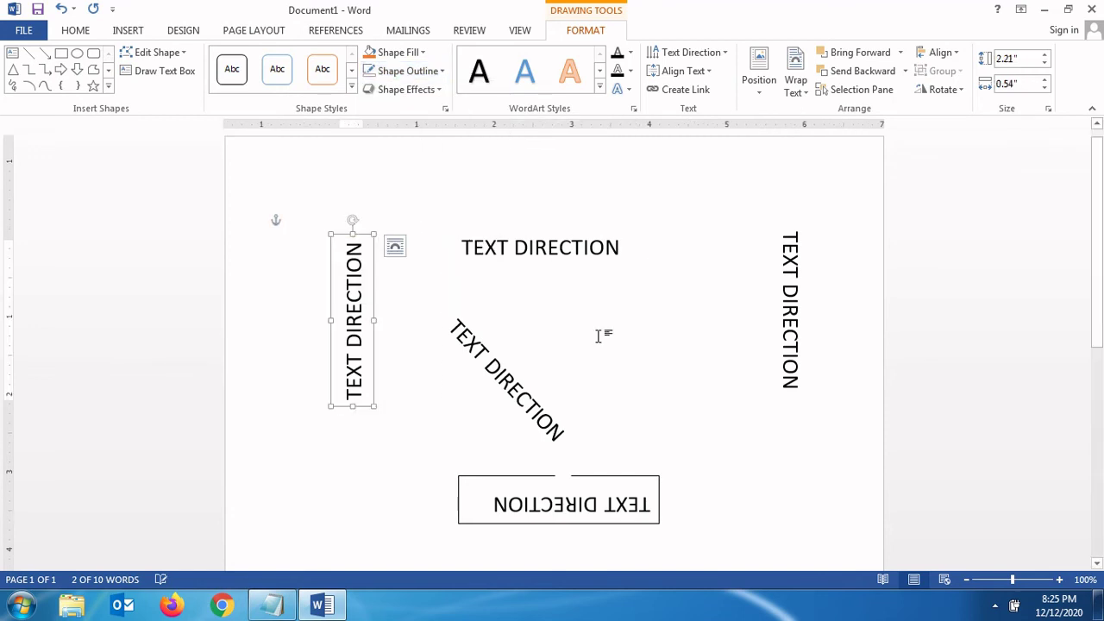
{"action": "left_click", "coordinate": [644, 473]}
{"action": "left_click", "coordinate": [647, 479]}
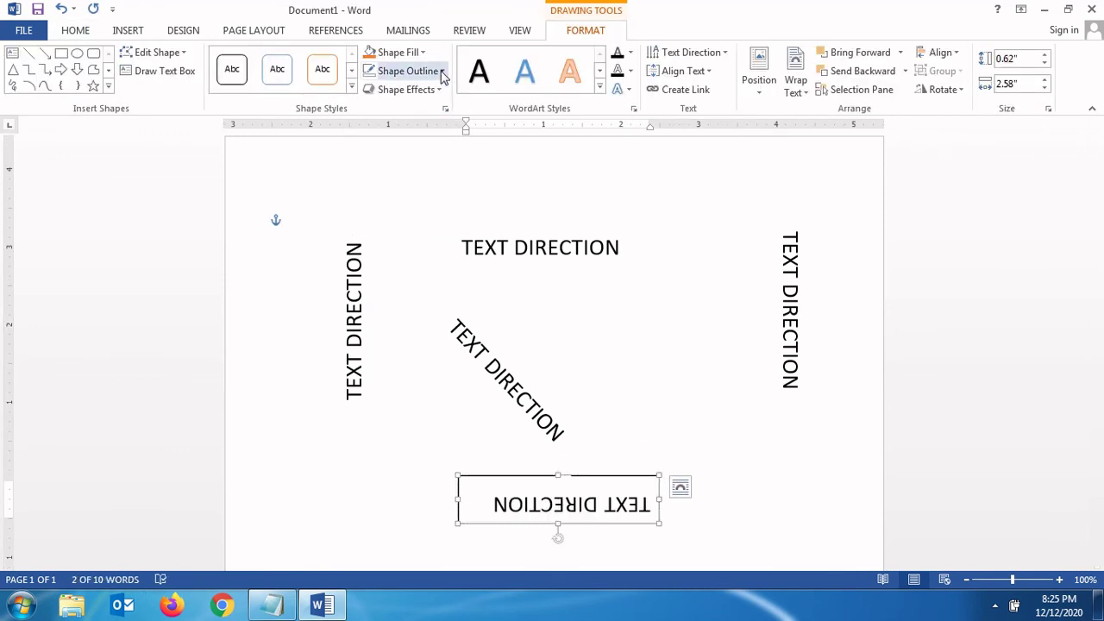
{"action": "left_click", "coordinate": [405, 71]}
{"action": "left_click", "coordinate": [405, 215]}
{"action": "left_click", "coordinate": [604, 305]}
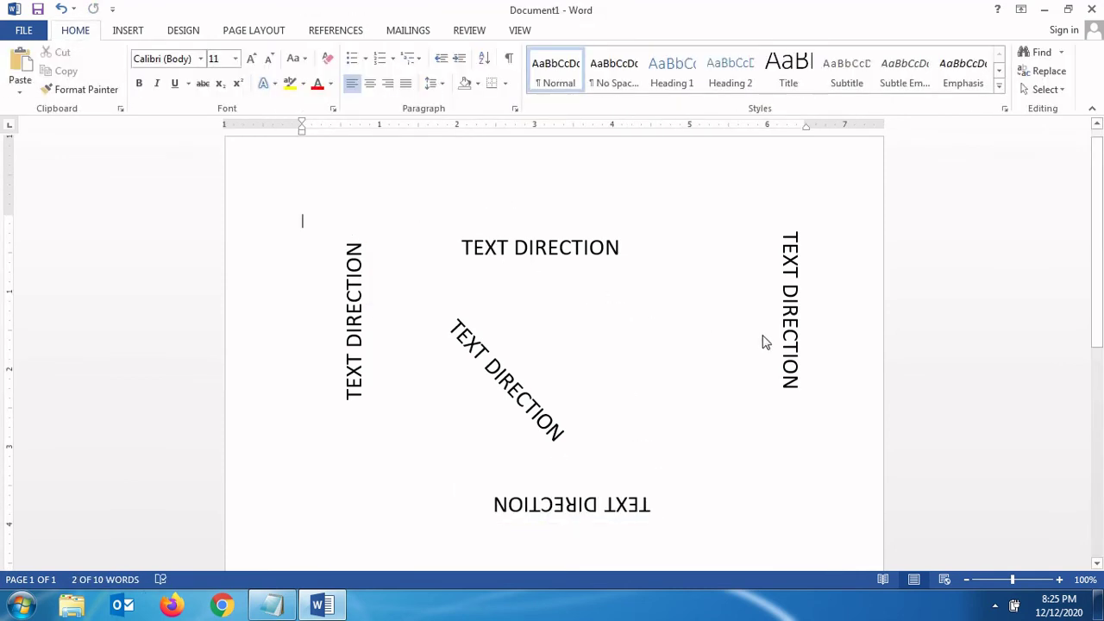